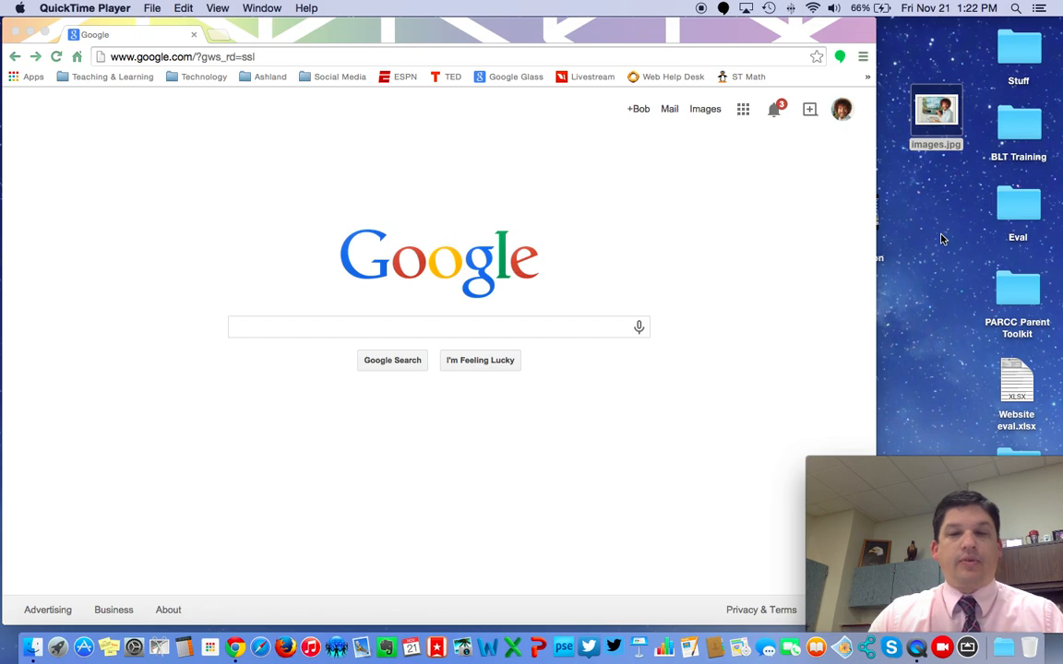
- Bring the Chrome window showing the Google home page to the front
left_click(766, 282)
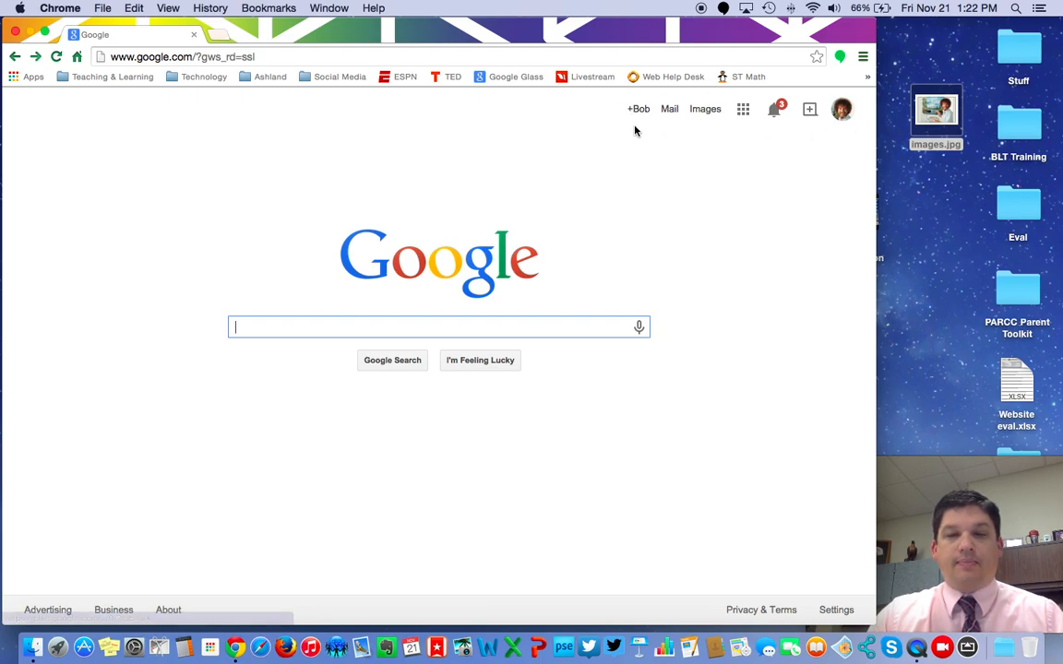
- Go to Google Drive from the apps launcher and advance through all welcome tour slides
left_click(743, 109)
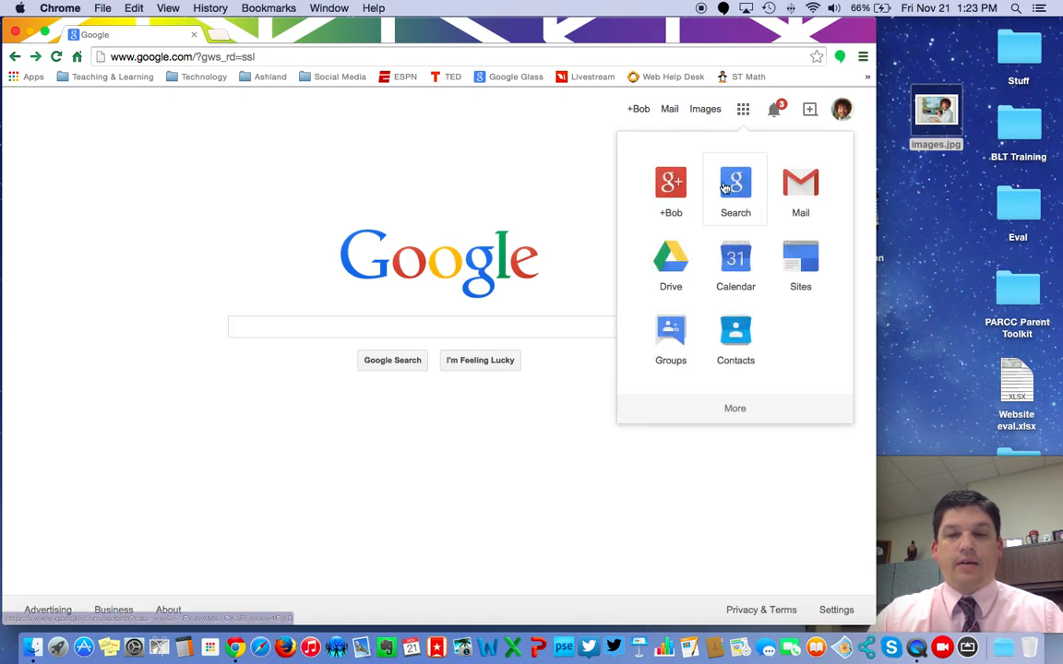
left_click(676, 276)
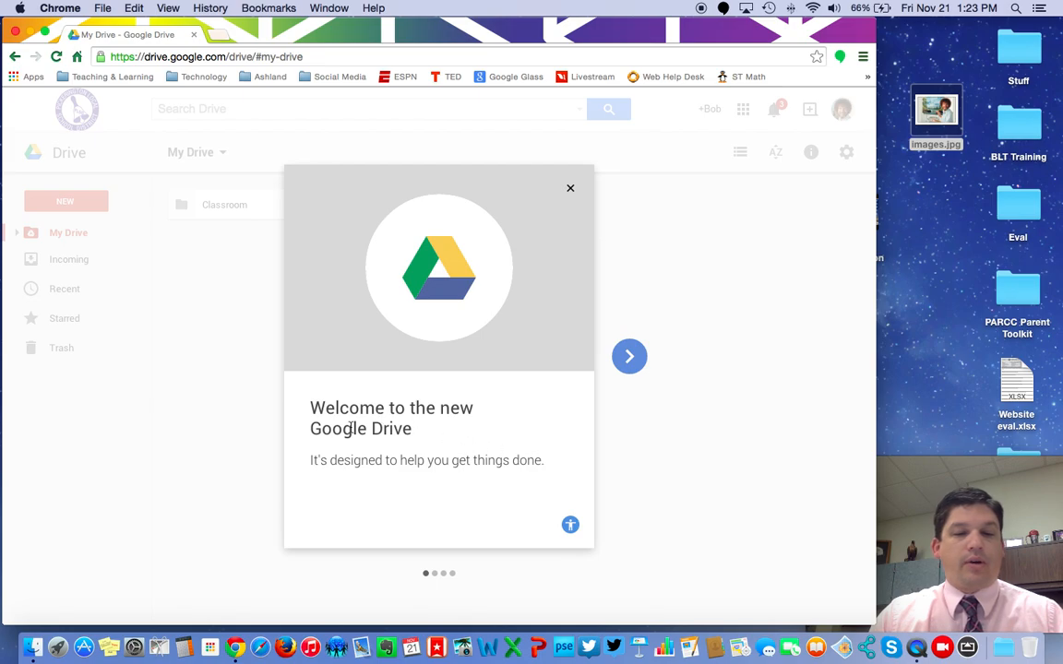
left_click(630, 360)
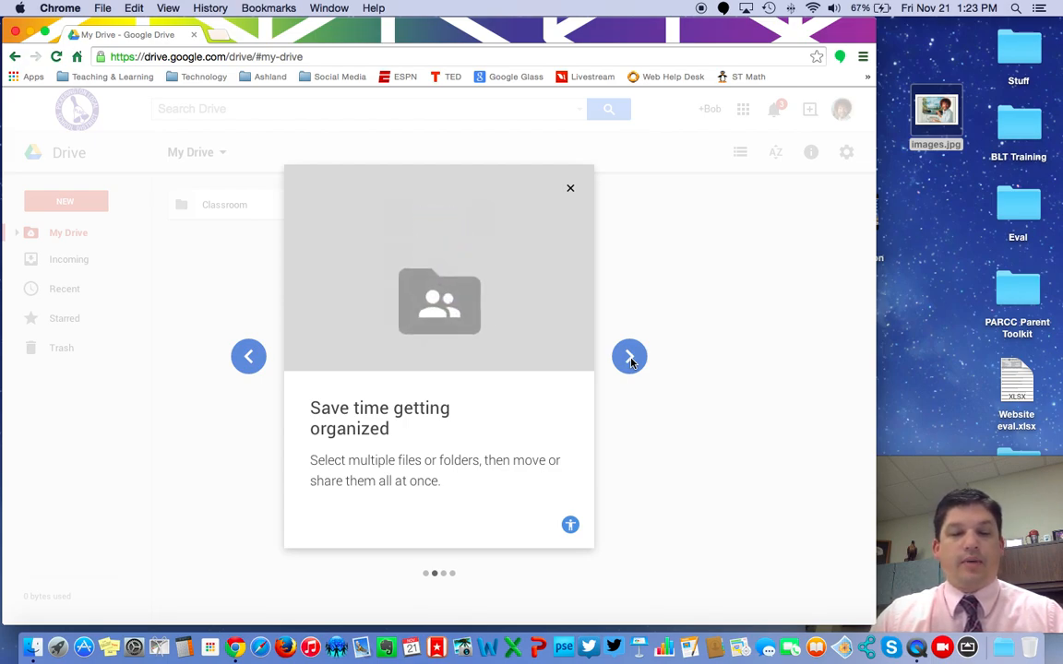
left_click(630, 359)
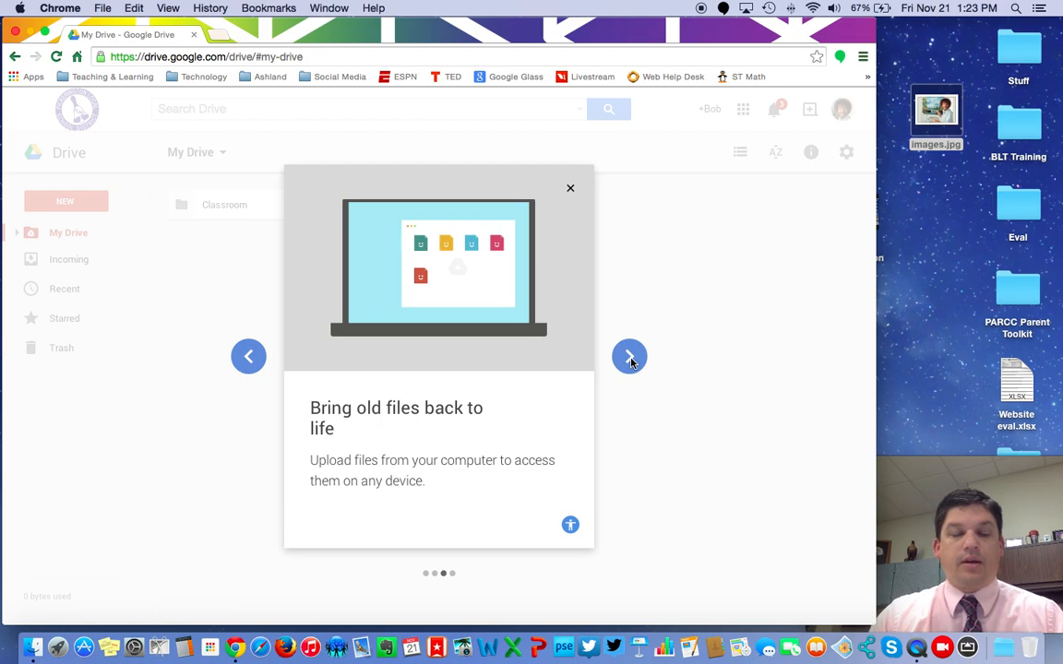
left_click(630, 359)
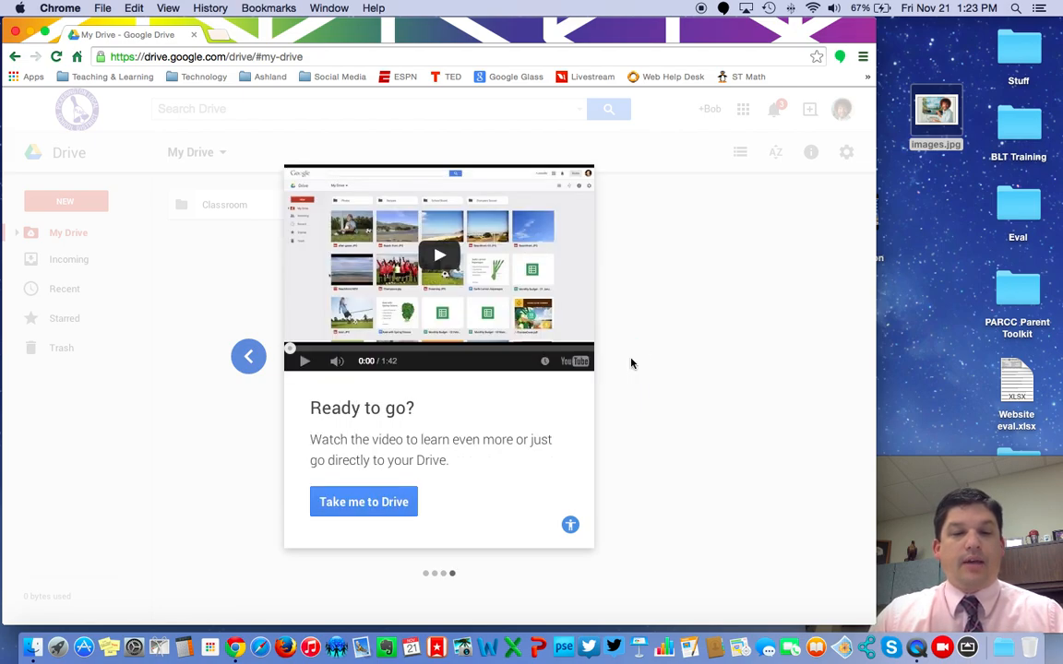
left_click(350, 505)
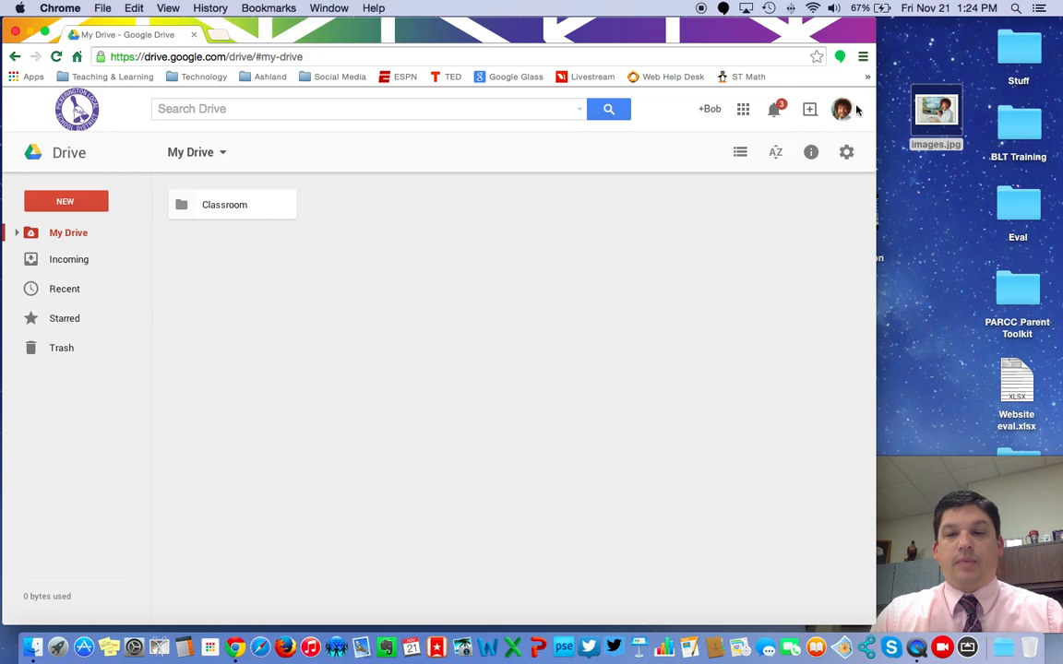
- Try the apps, notifications, share and account panels in turn, closing each one
left_click(743, 109)
left_click(743, 111)
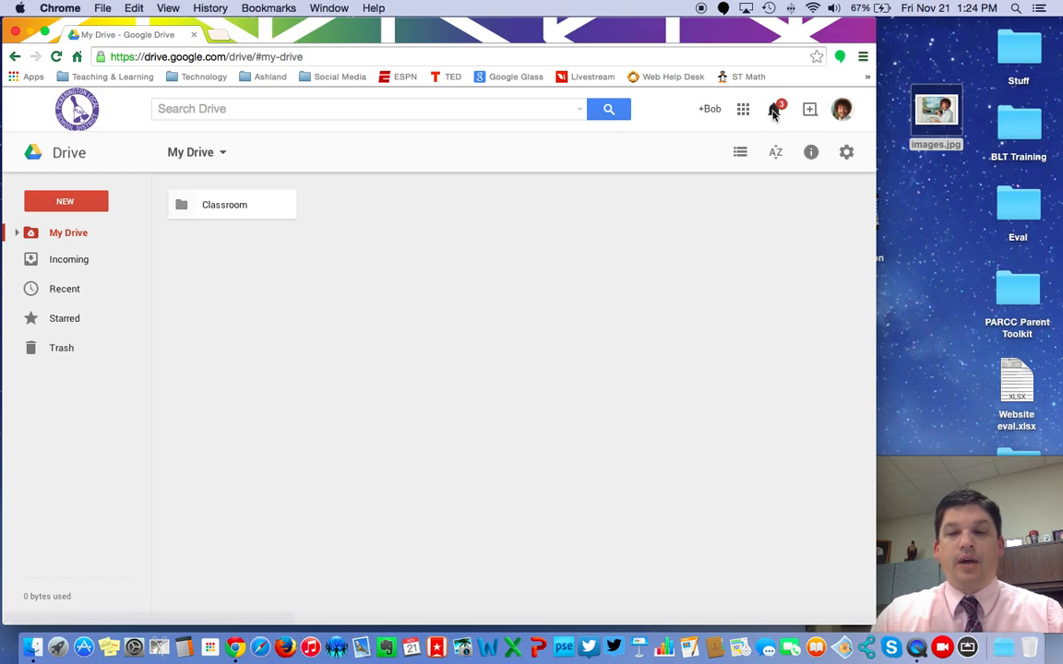
left_click(773, 111)
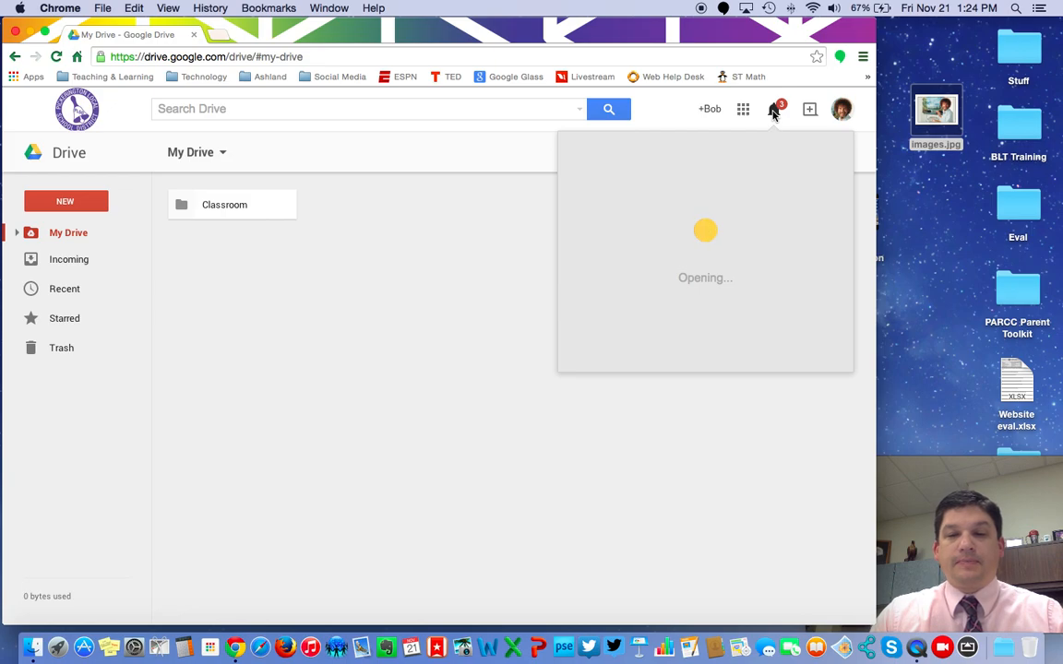
left_click(773, 110)
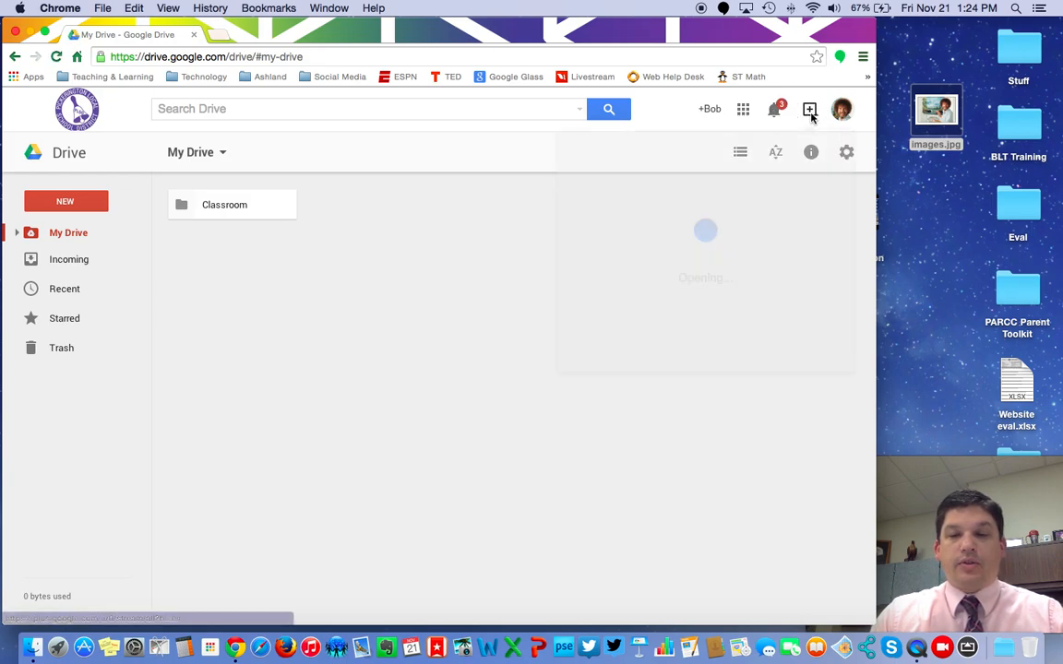
left_click(810, 110)
left_click(810, 111)
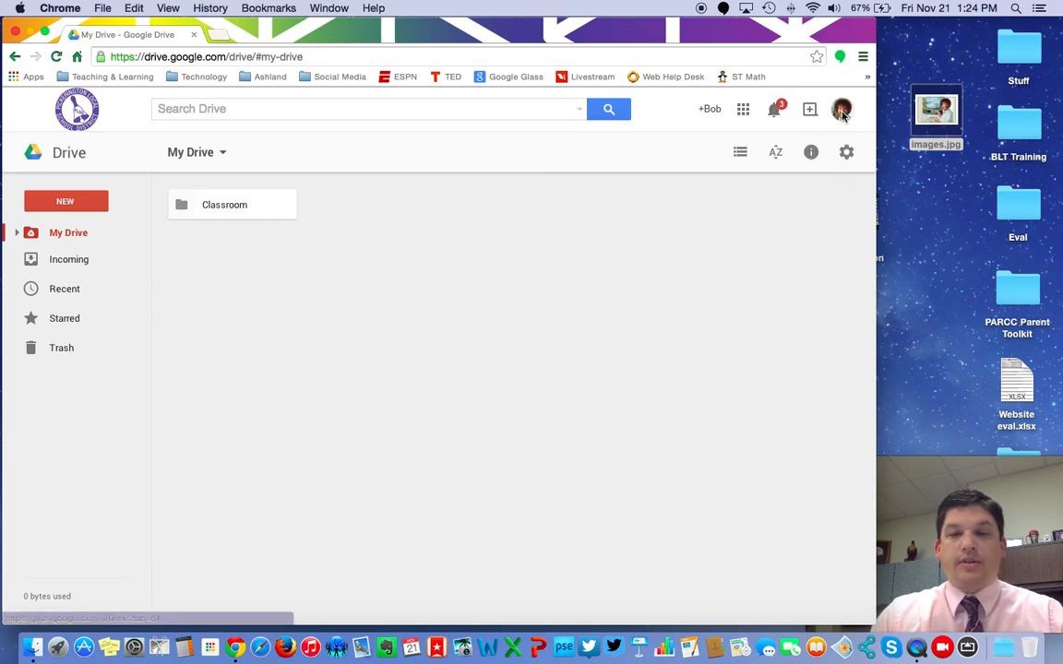
left_click(841, 110)
left_click(842, 111)
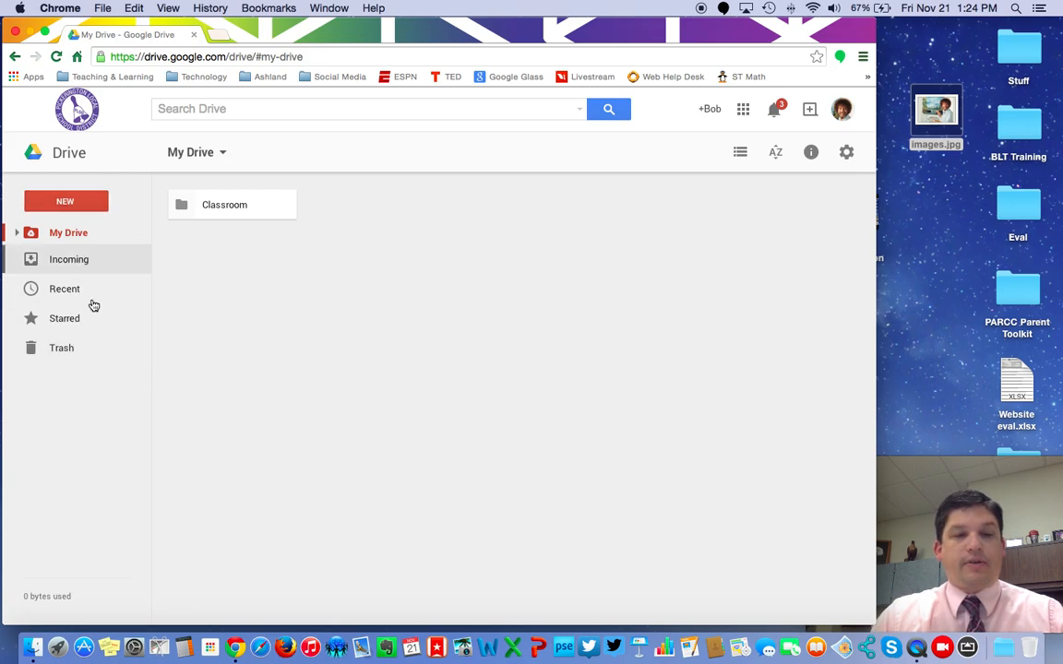
- Show the NEW menu and its More submenu of file types
left_click(68, 204)
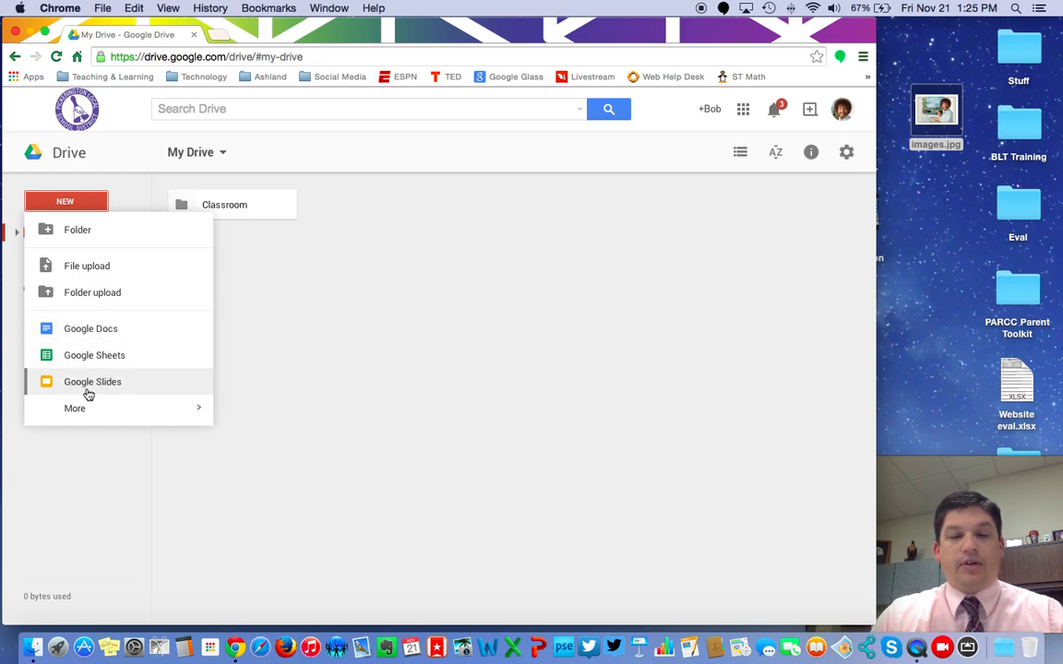
mouse_move(81, 411)
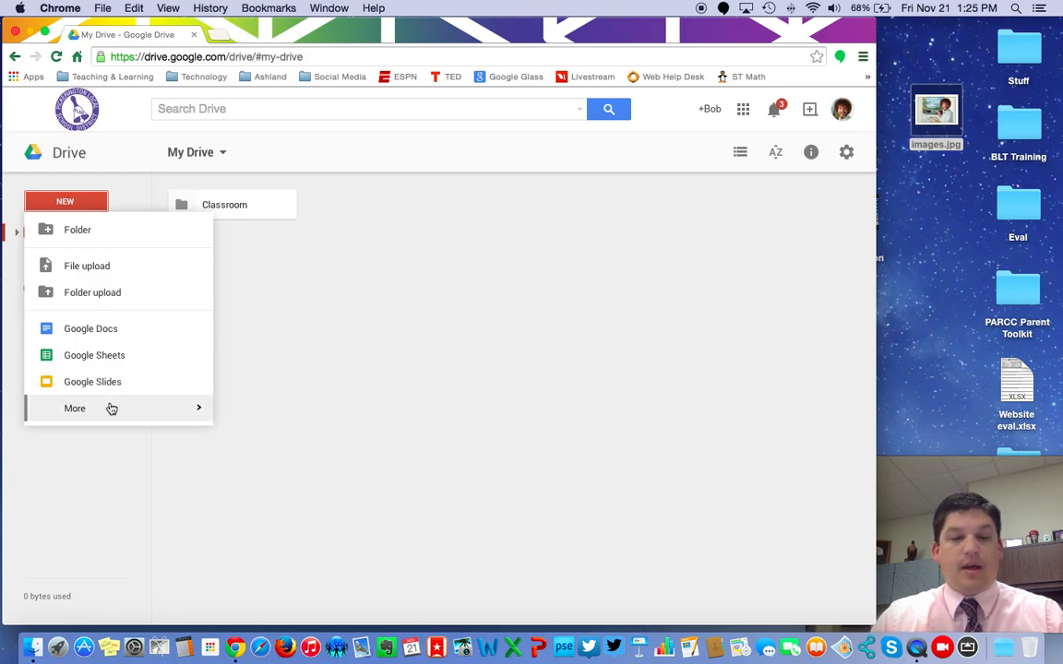
mouse_move(109, 409)
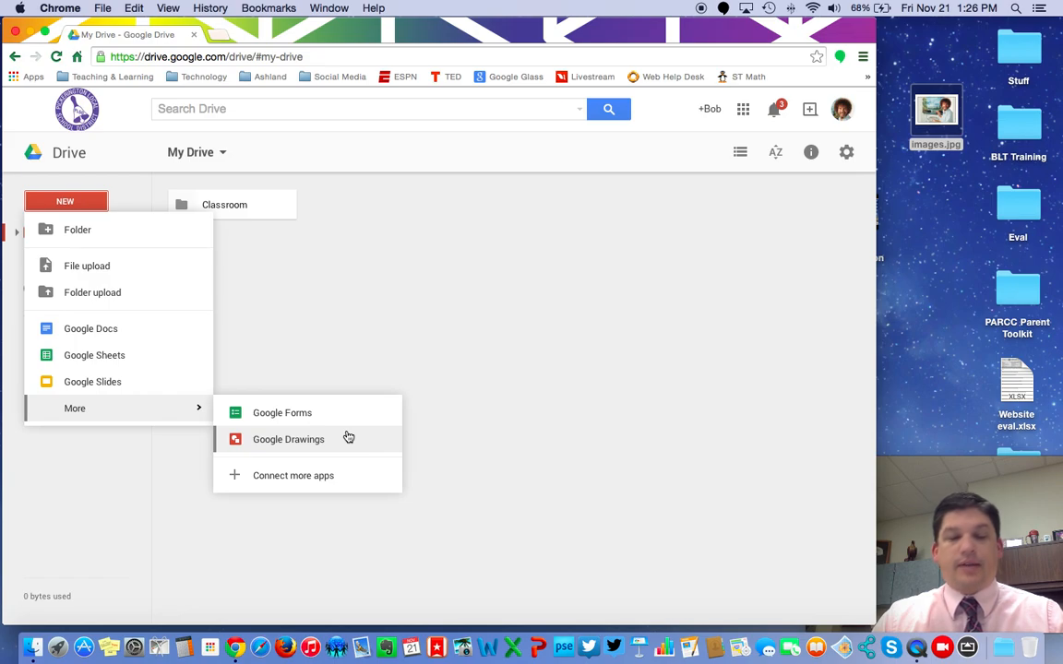
- Create a new spreadsheet with headers Buidlings, Teacher Name, Position and Grade Level in A1–D1
left_click(122, 360)
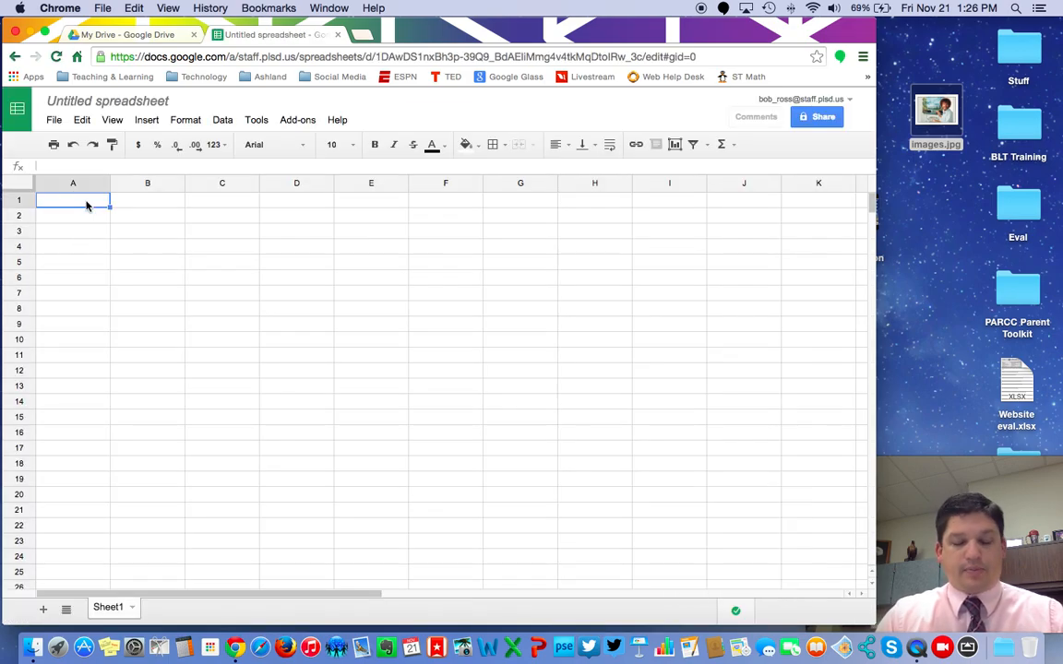
type("Buidlings")
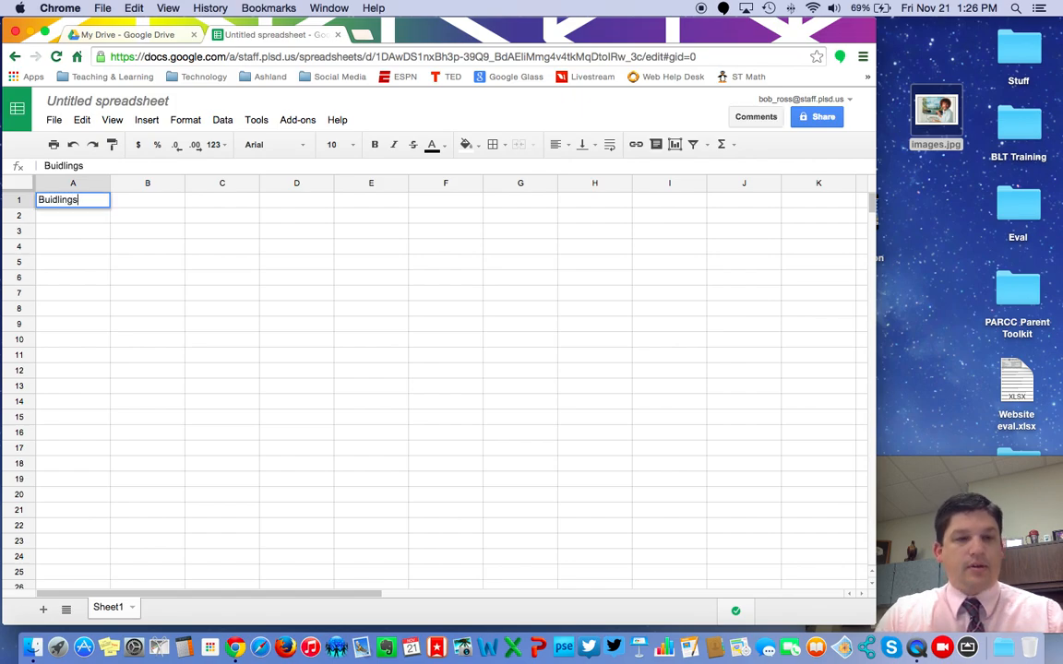
key("Tab")
type("Teacher Name")
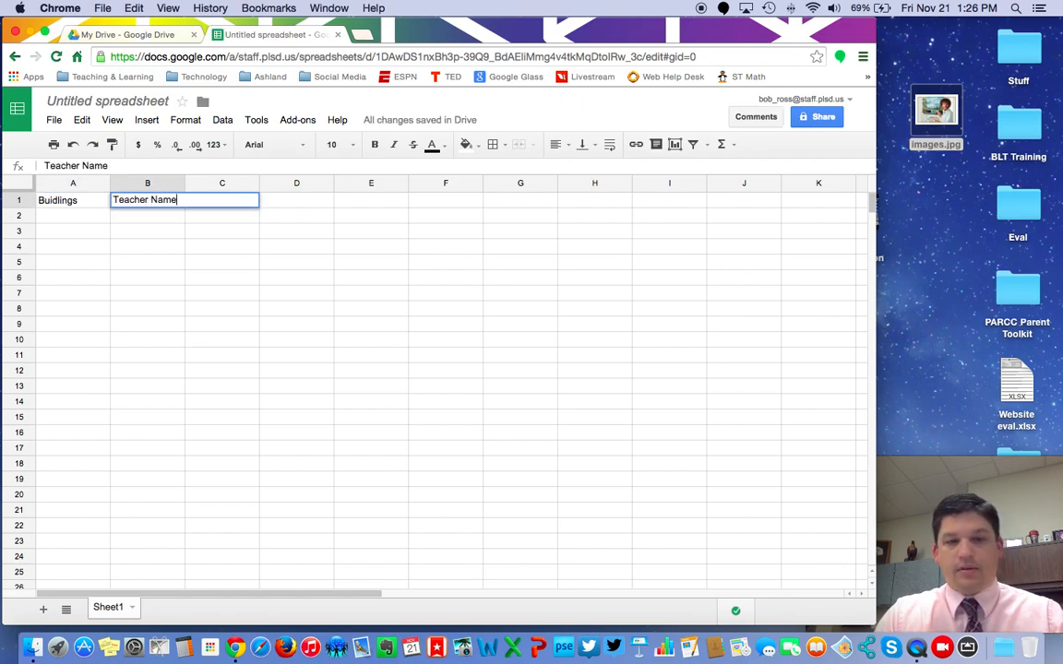
key("Tab")
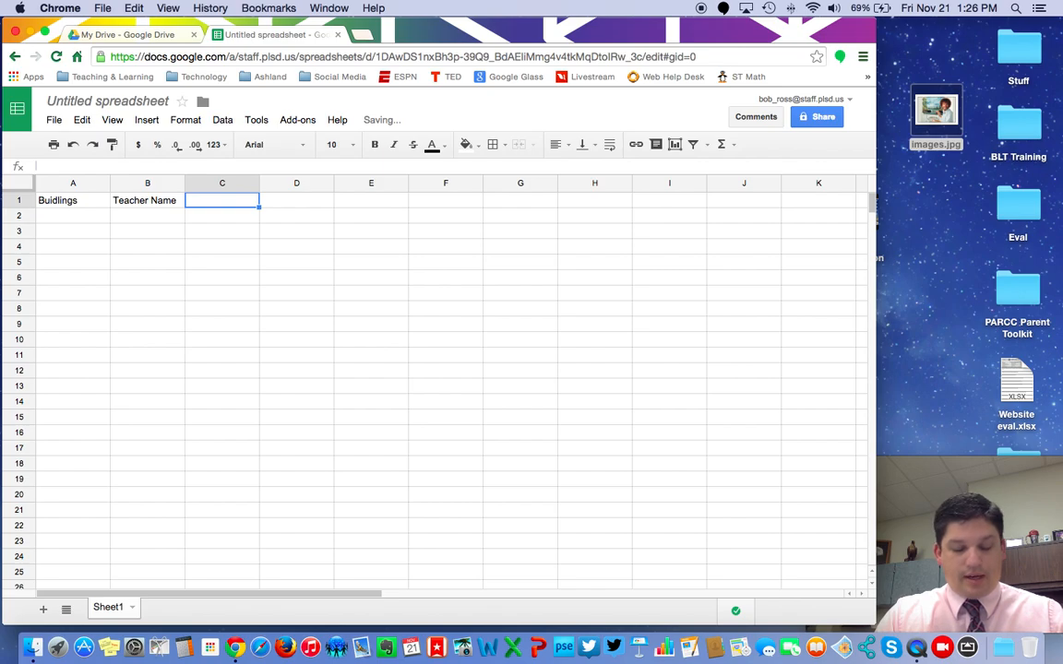
type("Position")
key("Tab")
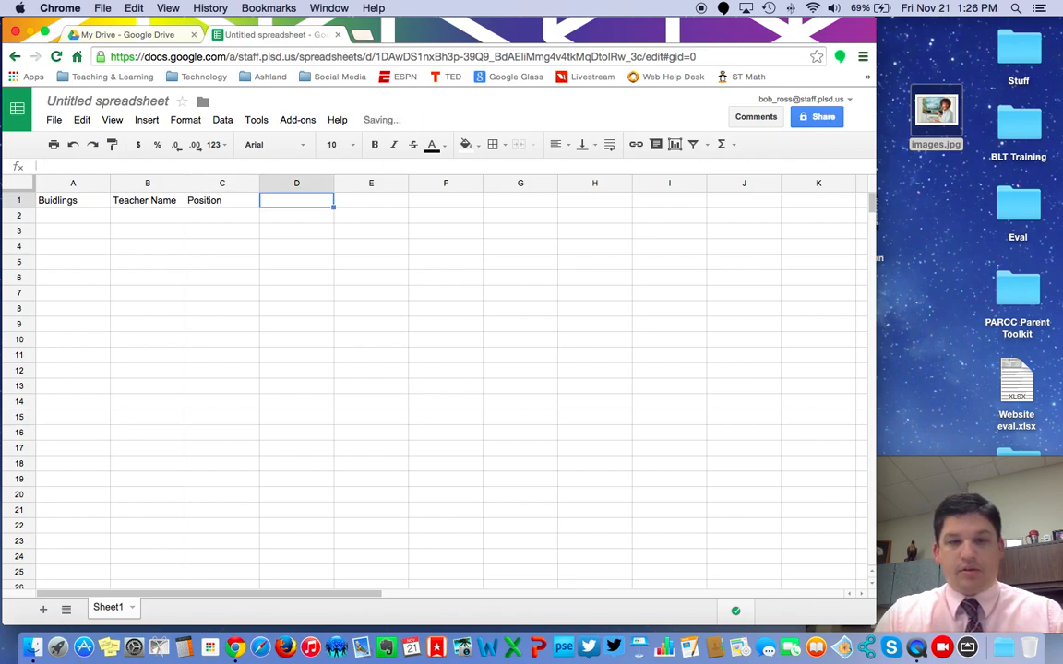
type("Grade Level")
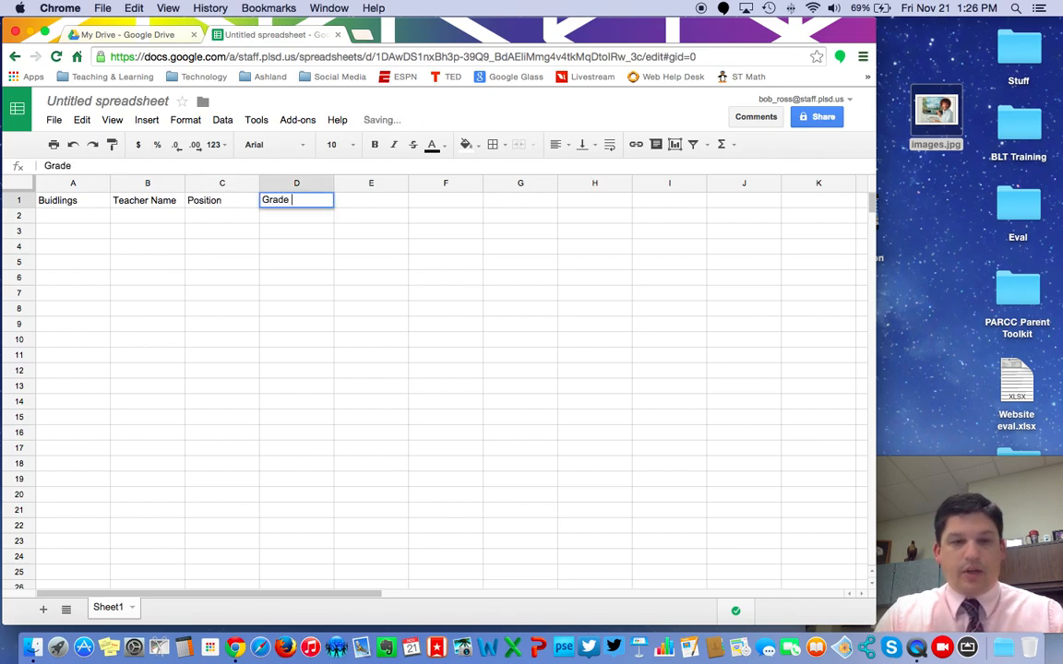
left_click(371, 244)
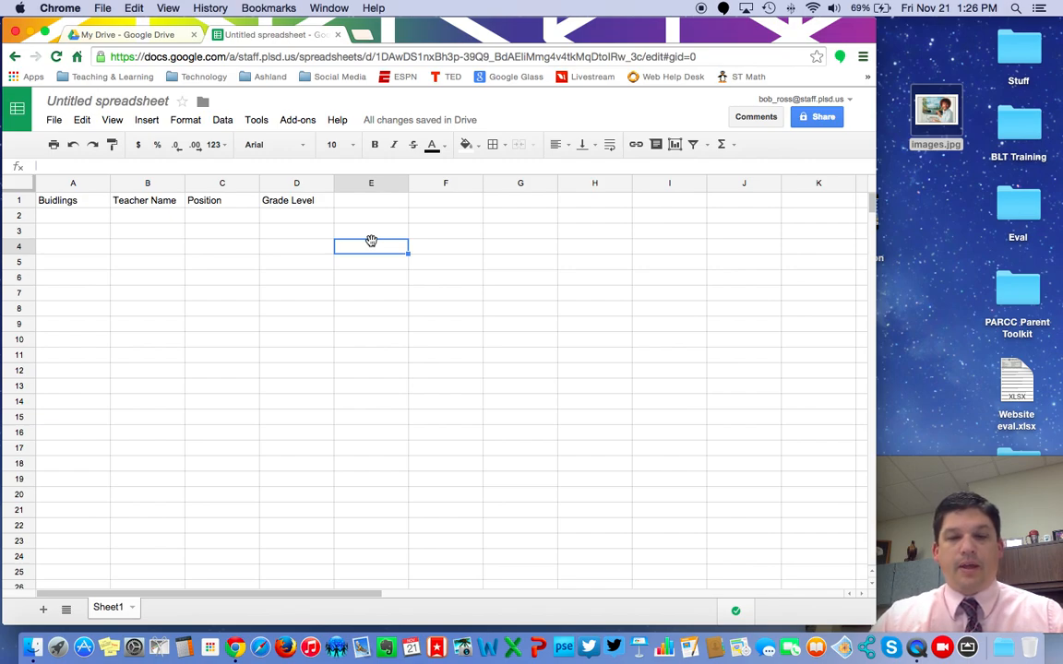
- Name the spreadsheet 'Teacher Information' and enter the colleague's name as the share recipient
left_click(818, 118)
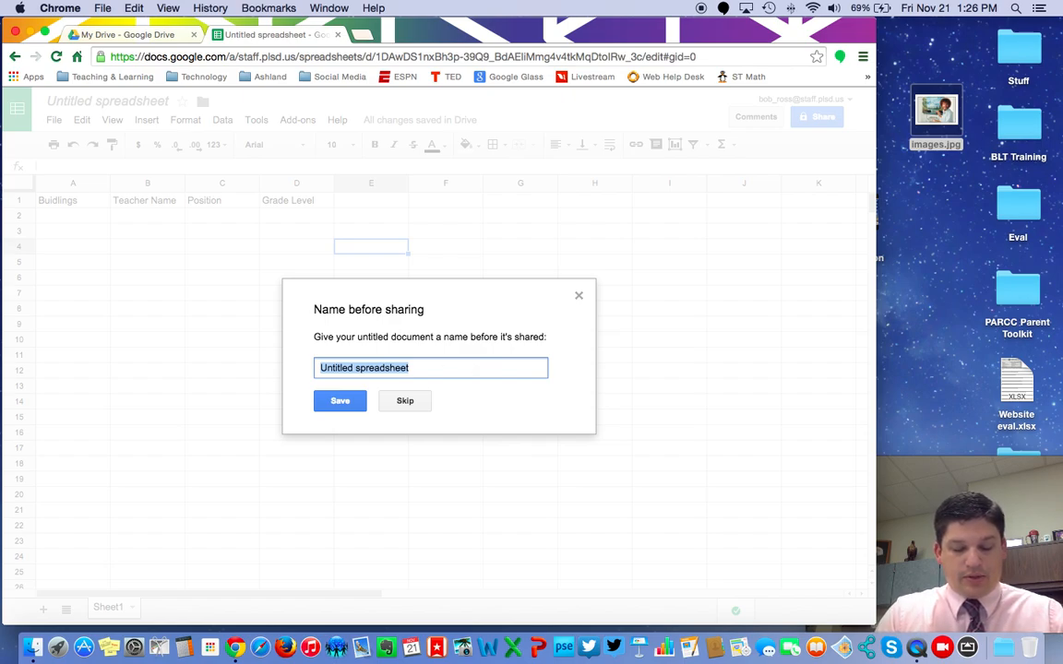
type("Teacher Information")
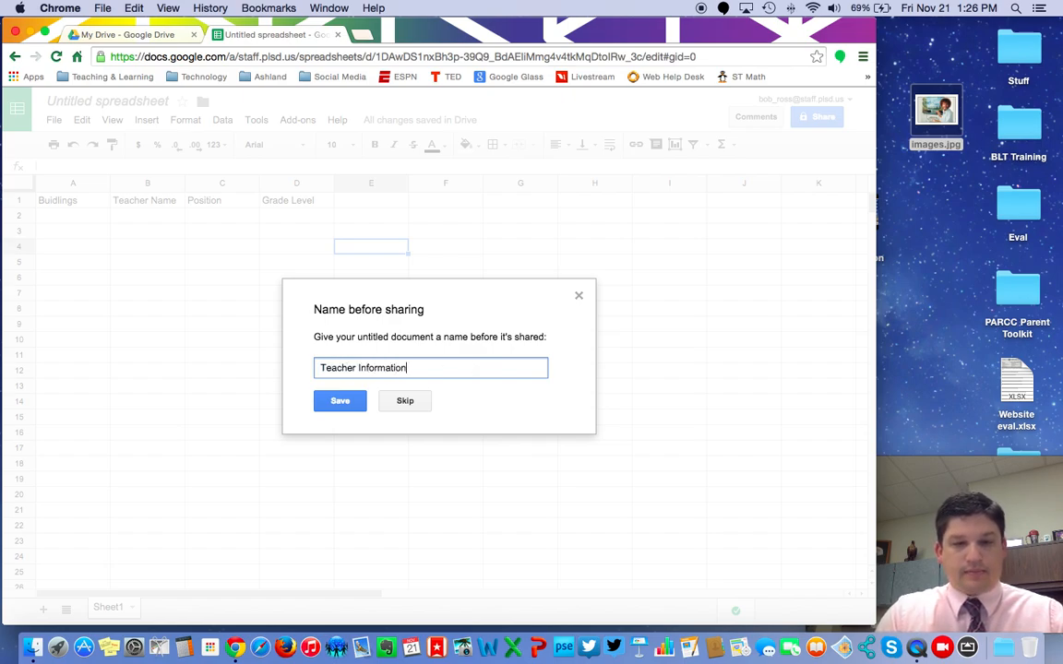
left_click(342, 401)
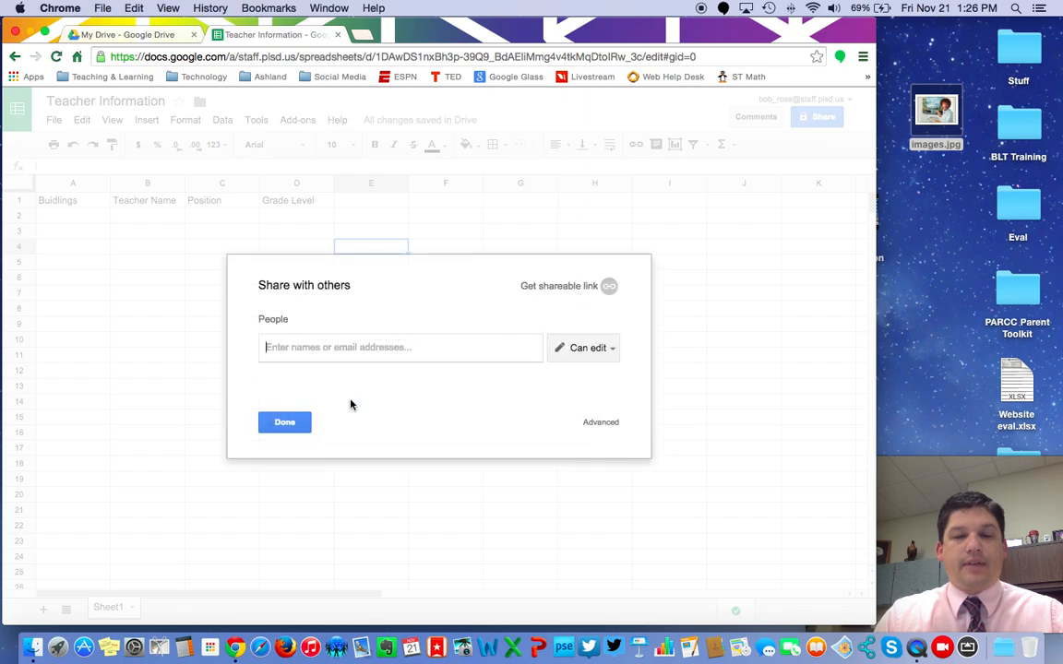
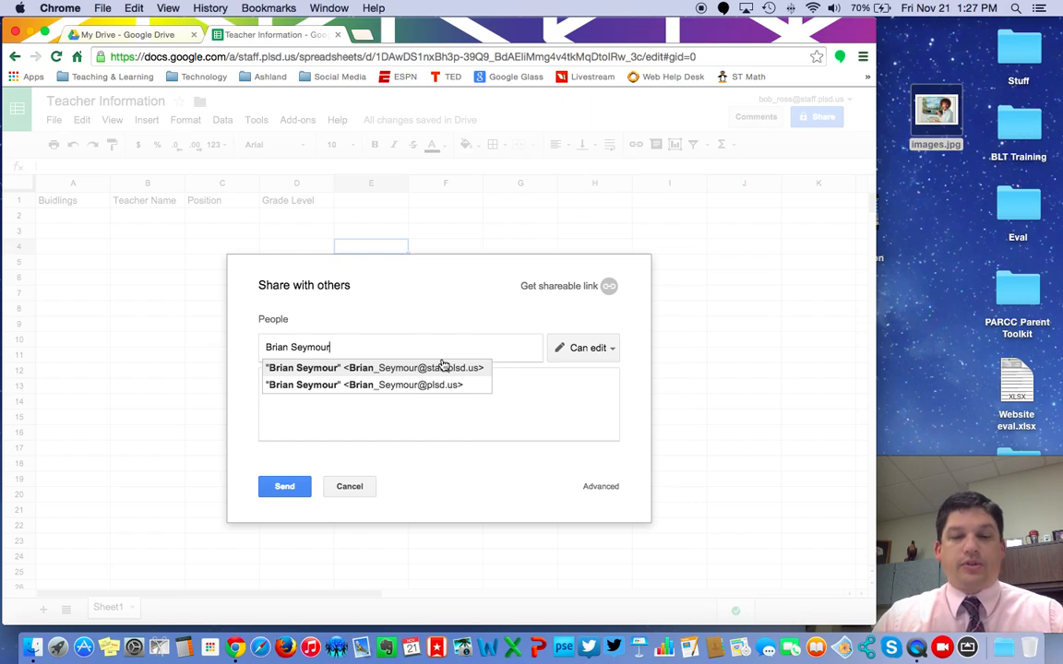
- Send the share to the colleague's staff address with Can edit and the note 'Please look over this.'
left_click(446, 369)
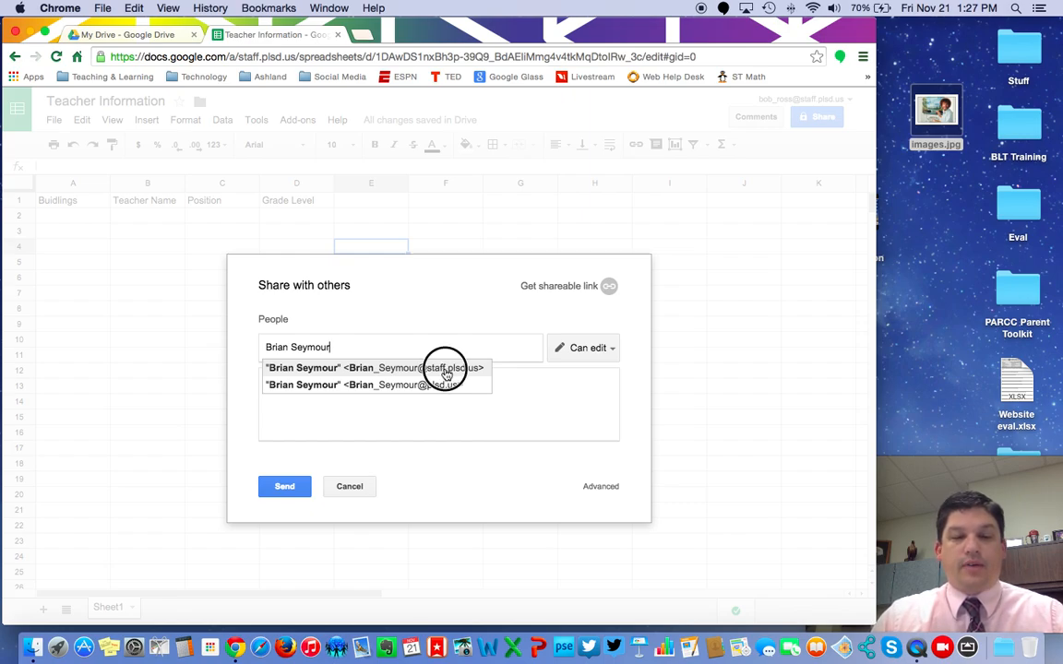
left_click(609, 348)
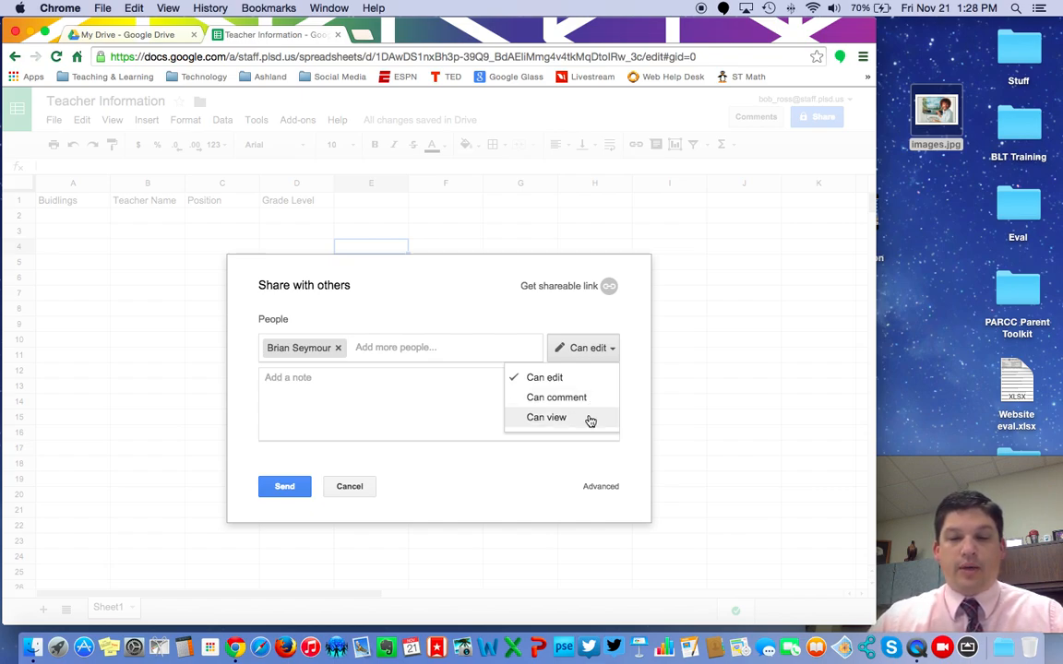
left_click(569, 377)
left_click(396, 389)
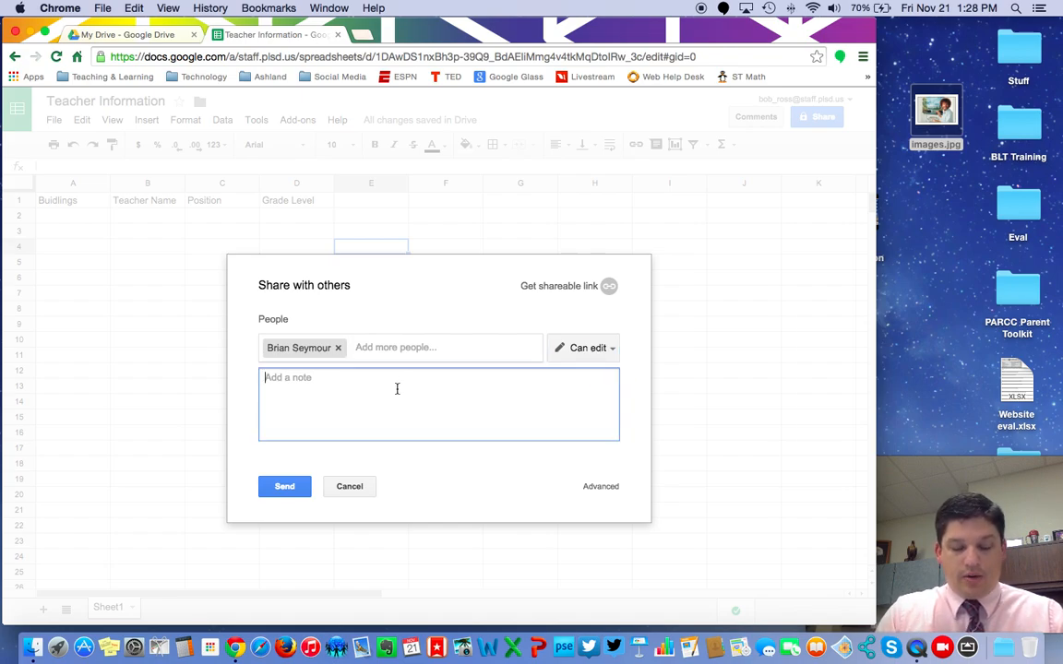
type("Please look")
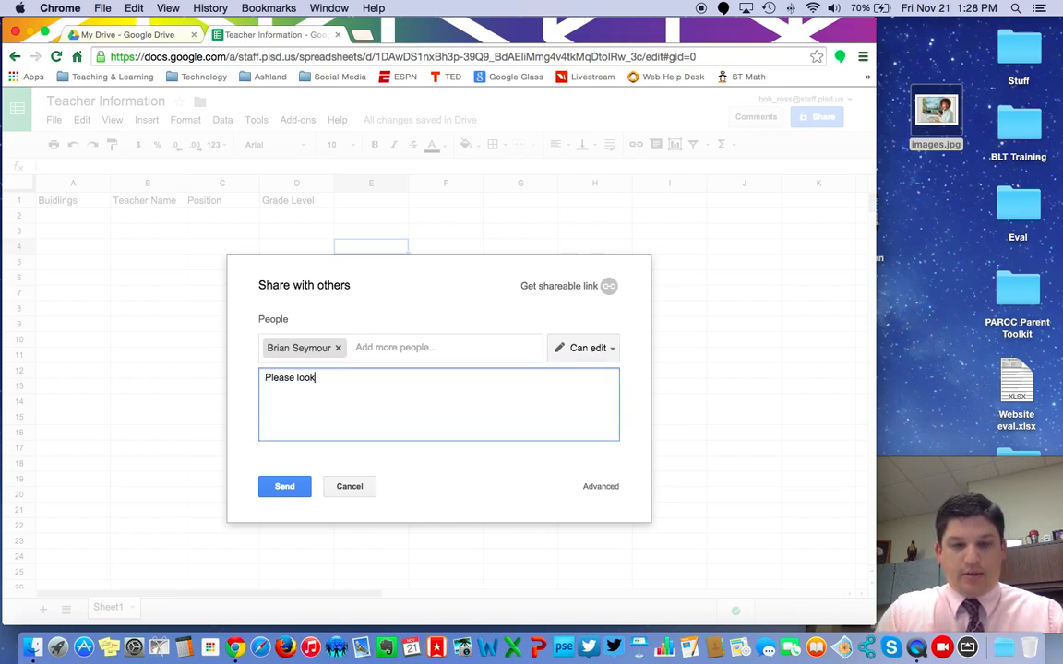
type(" over th")
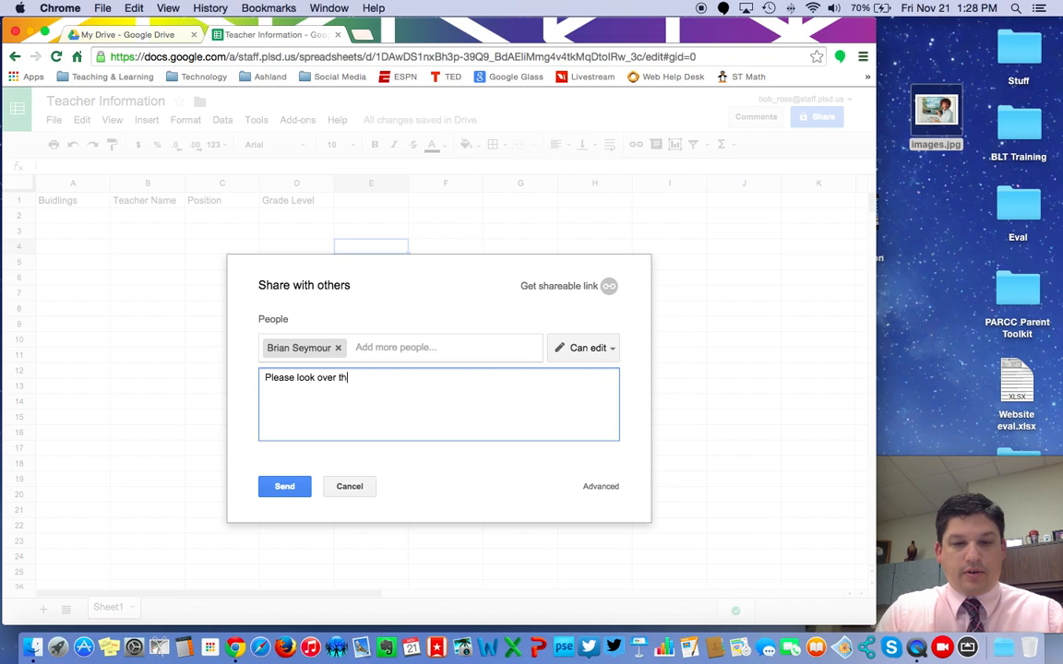
type("is.")
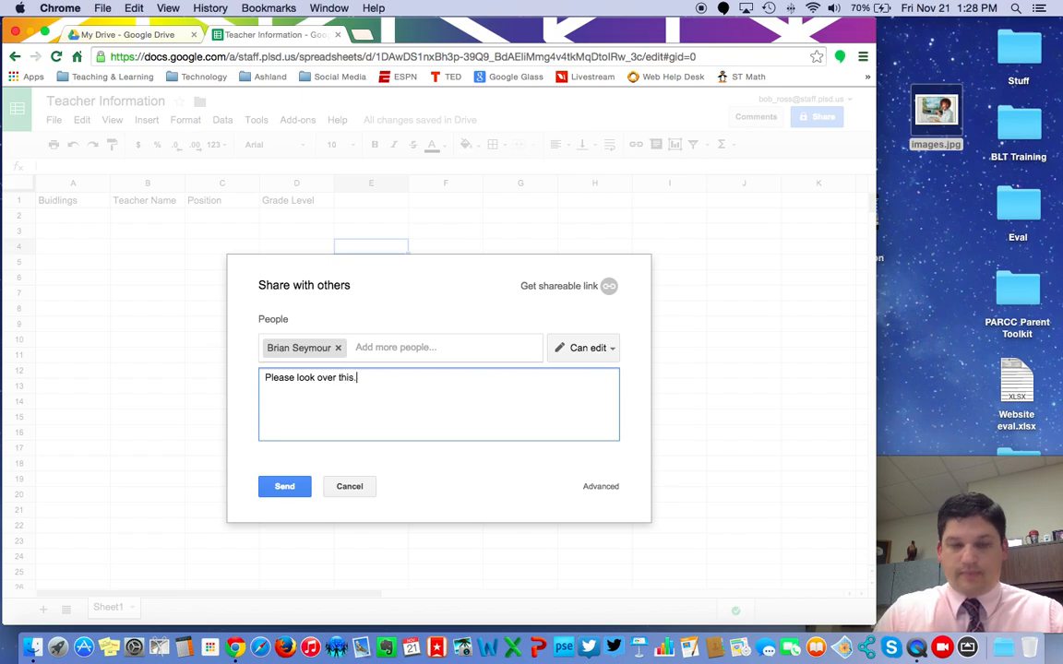
left_click(283, 489)
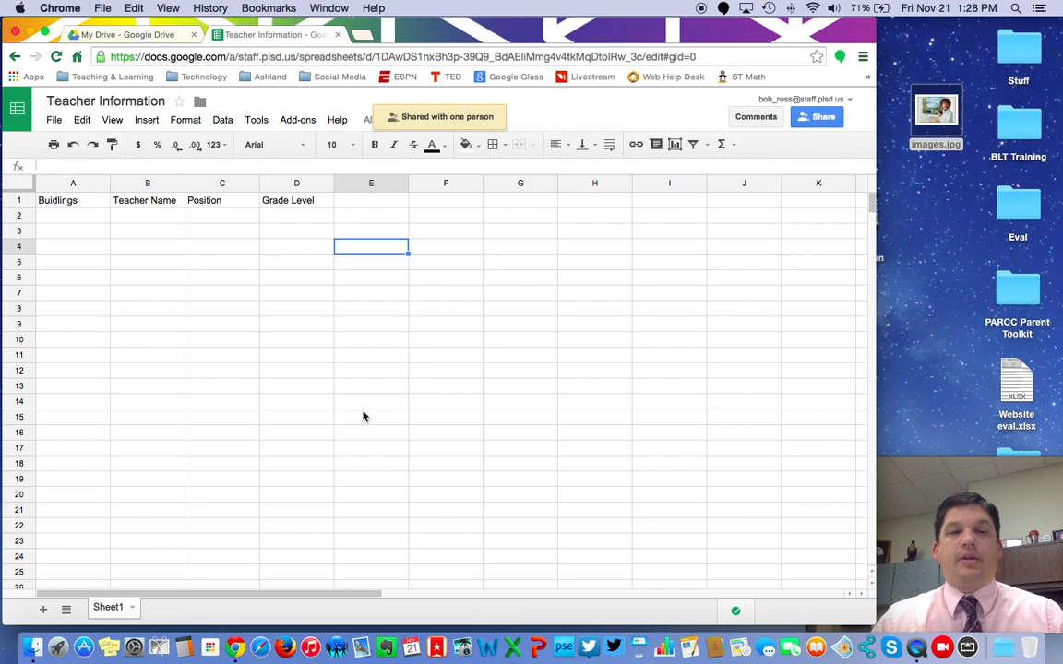
- Close the Teacher Information tab, reopen the file from My Drive, then close it again
left_click(339, 35)
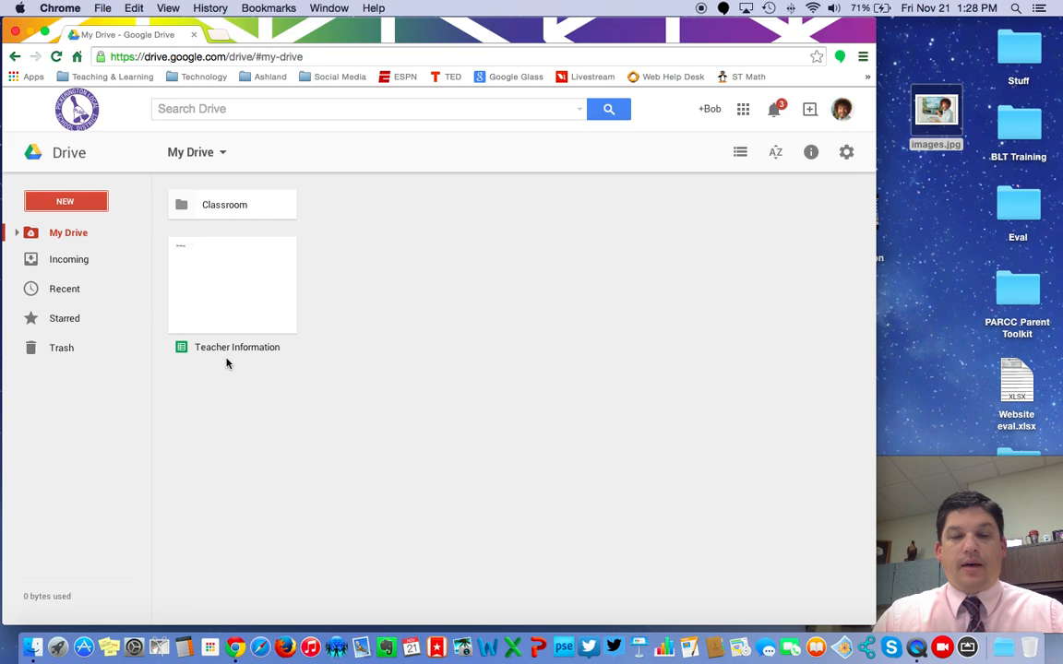
left_click(223, 279)
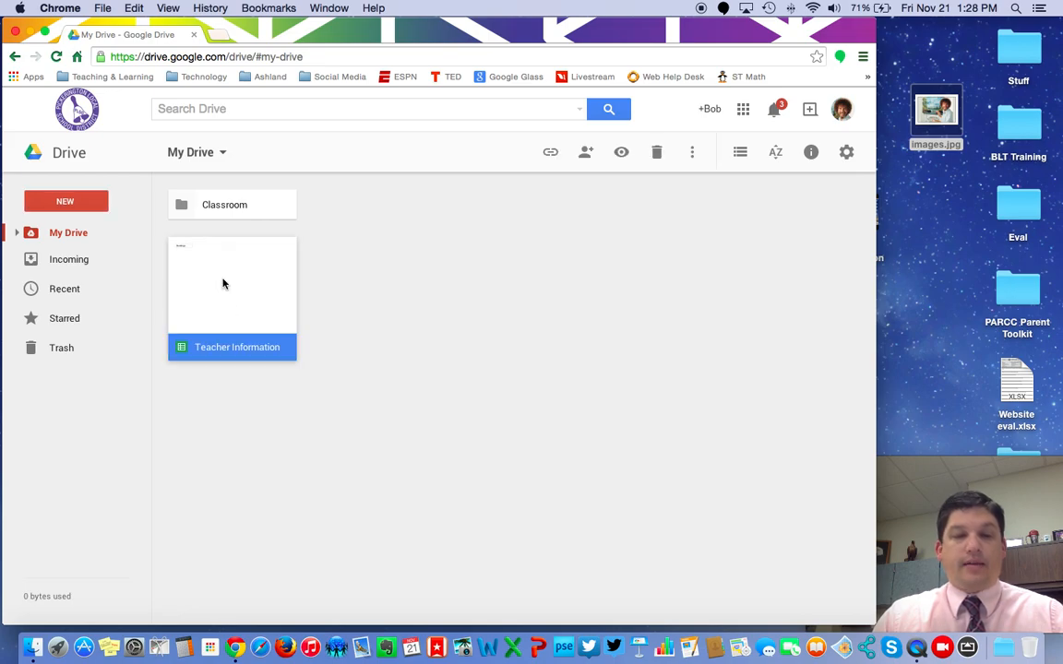
double_click(223, 283)
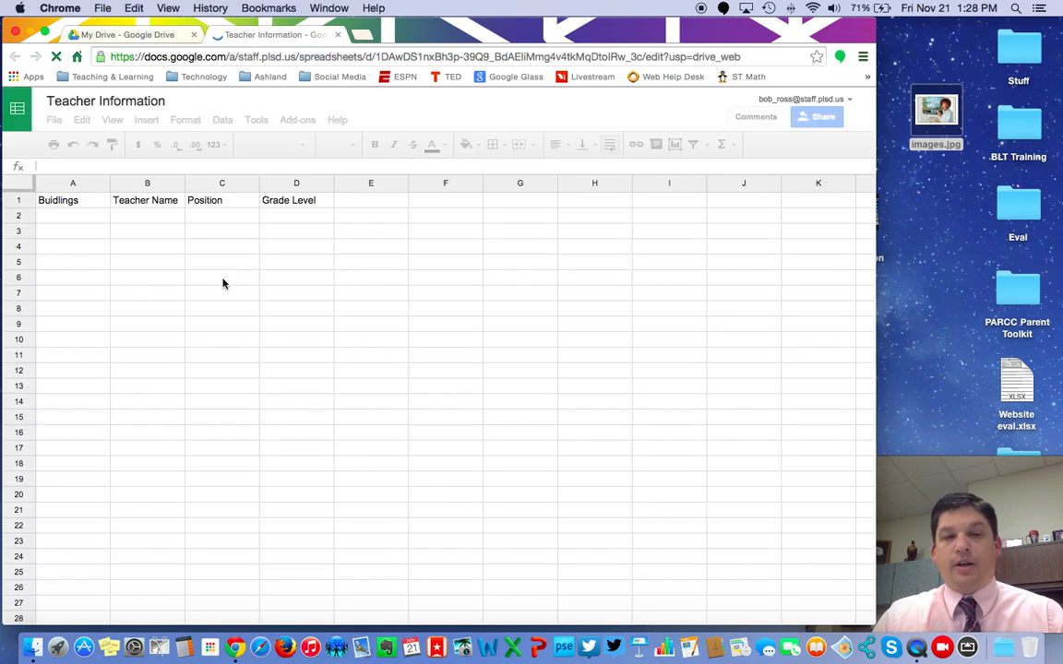
left_click(339, 36)
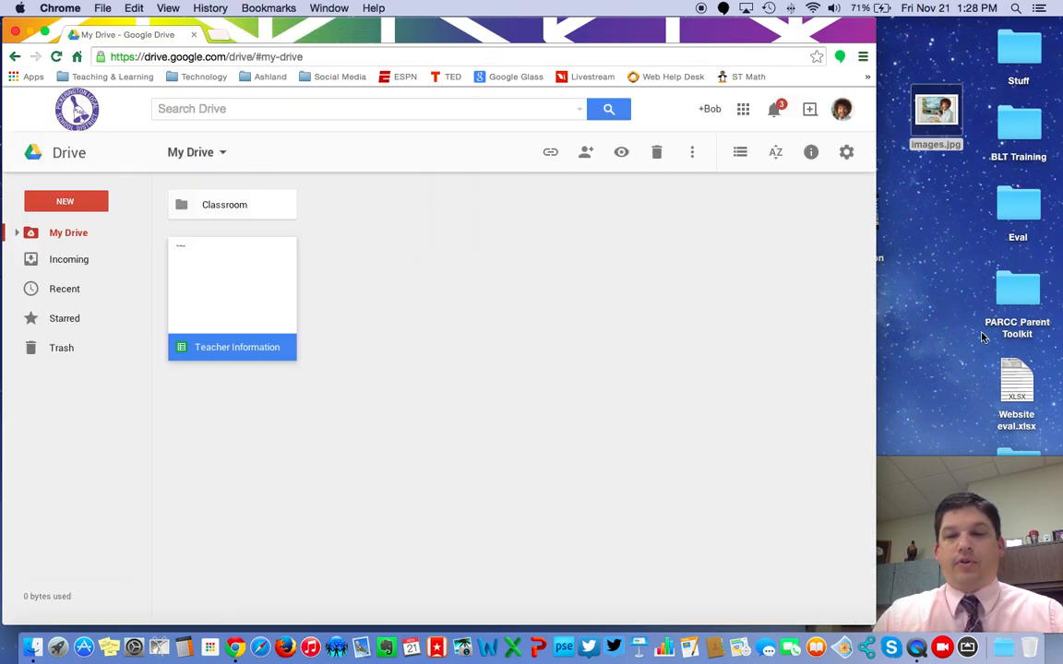
- Drag Website eval.xlsx from the desktop into My Drive, dismiss the upload notice, and select it
left_click_drag(1015, 380, 943, 338)
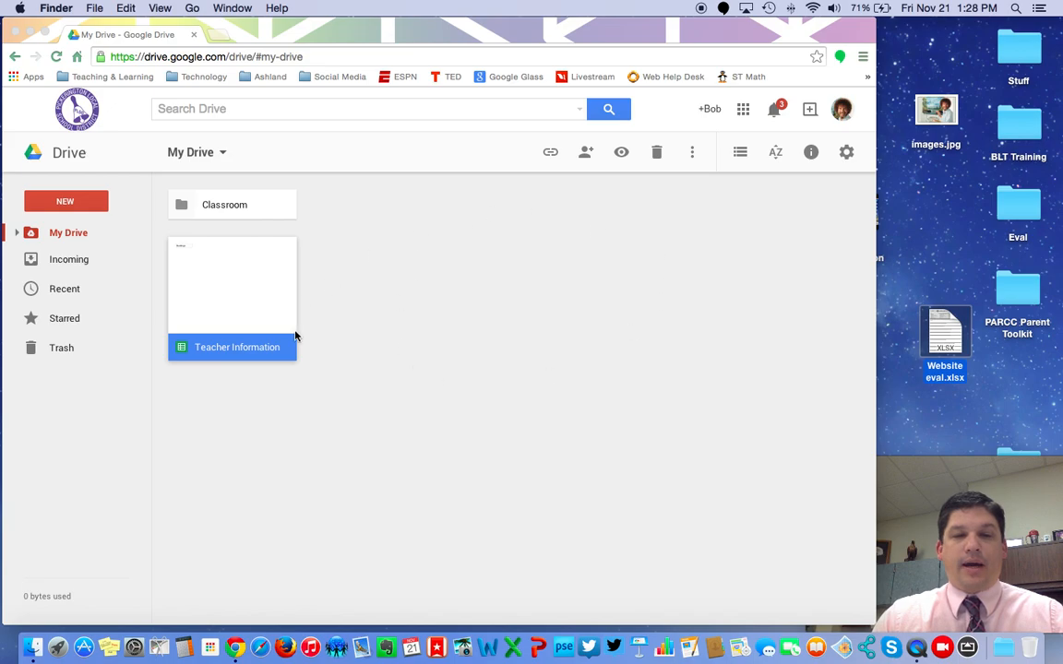
left_click(943, 337)
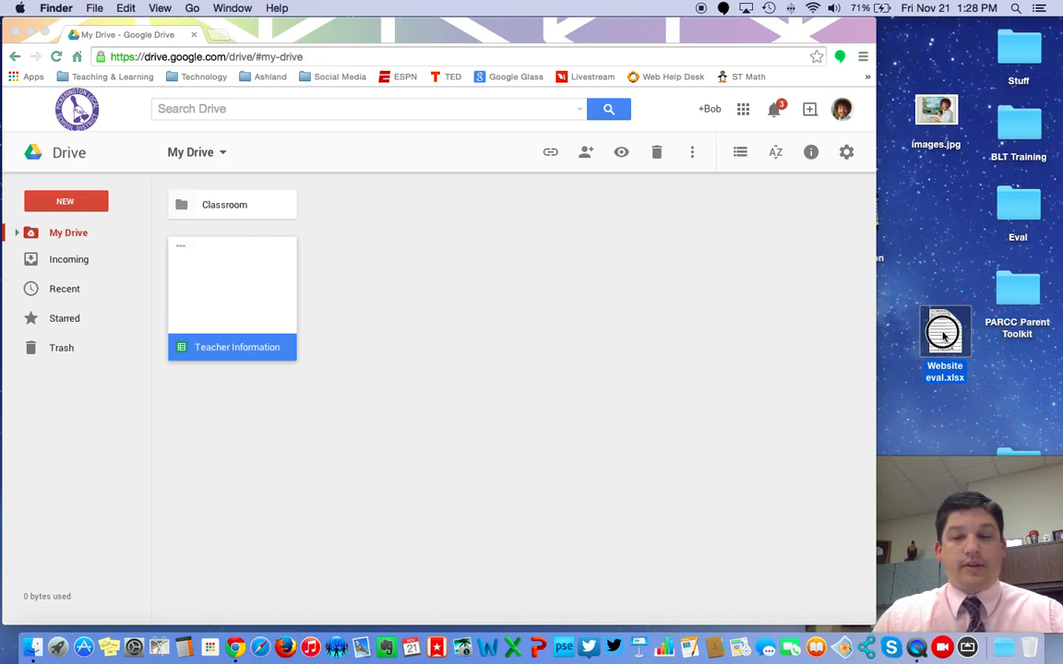
left_click_drag(943, 338, 507, 421)
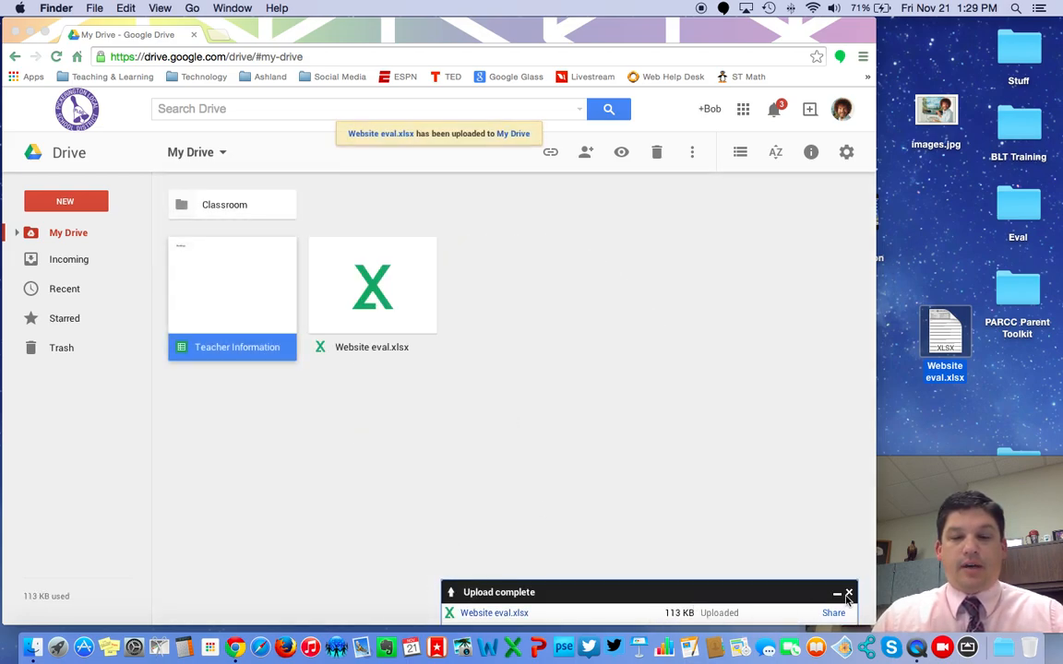
left_click(850, 594)
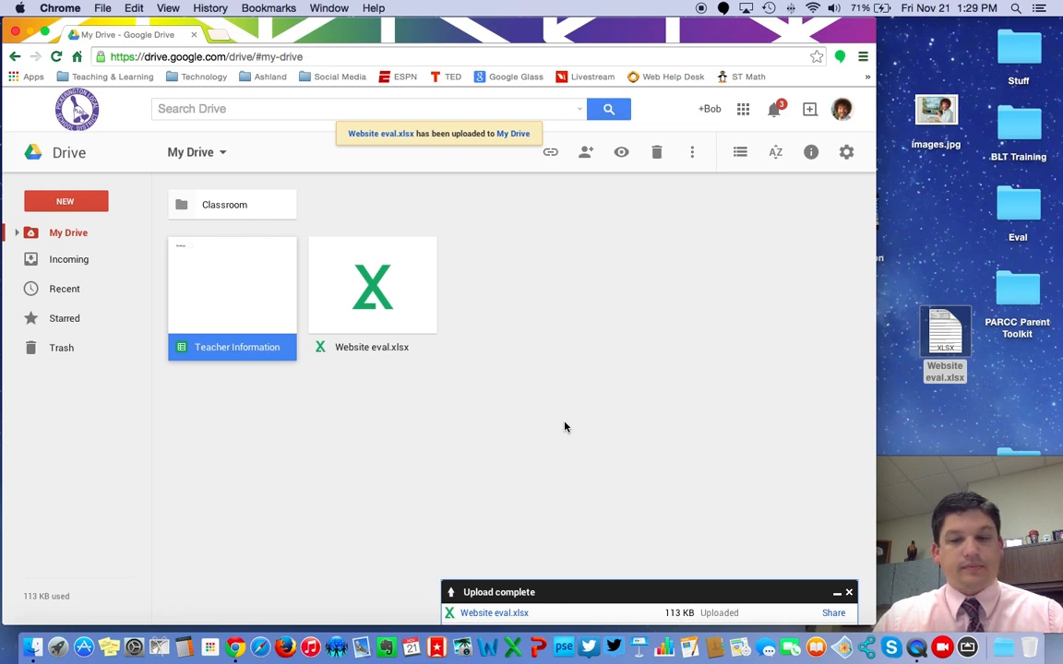
left_click(848, 592)
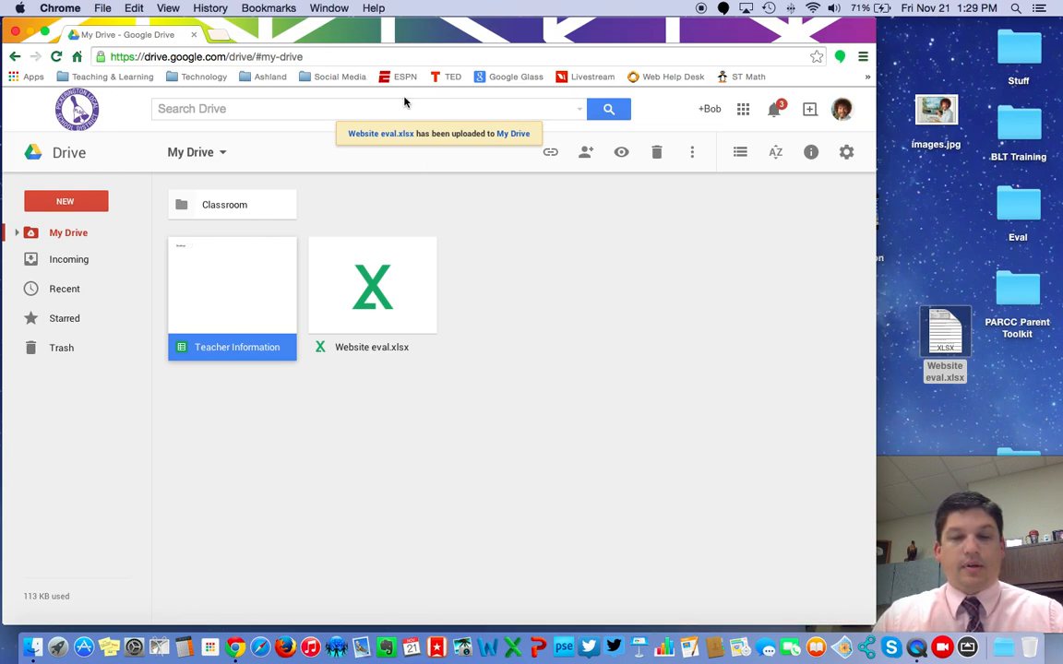
left_click(417, 274)
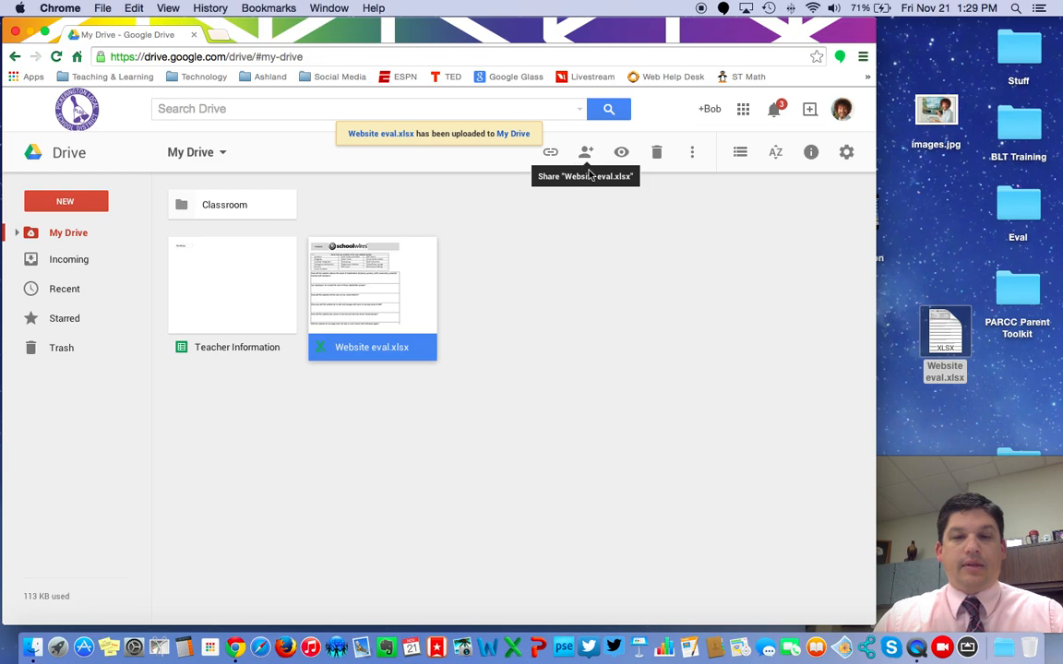
left_click(510, 325)
left_click(331, 322)
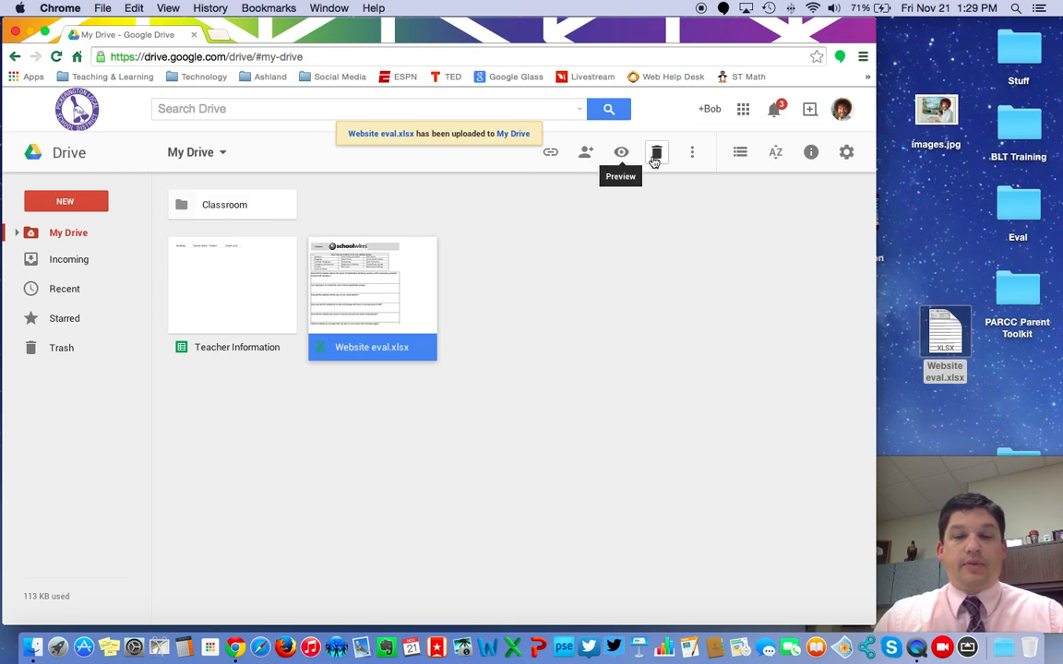
left_click(693, 155)
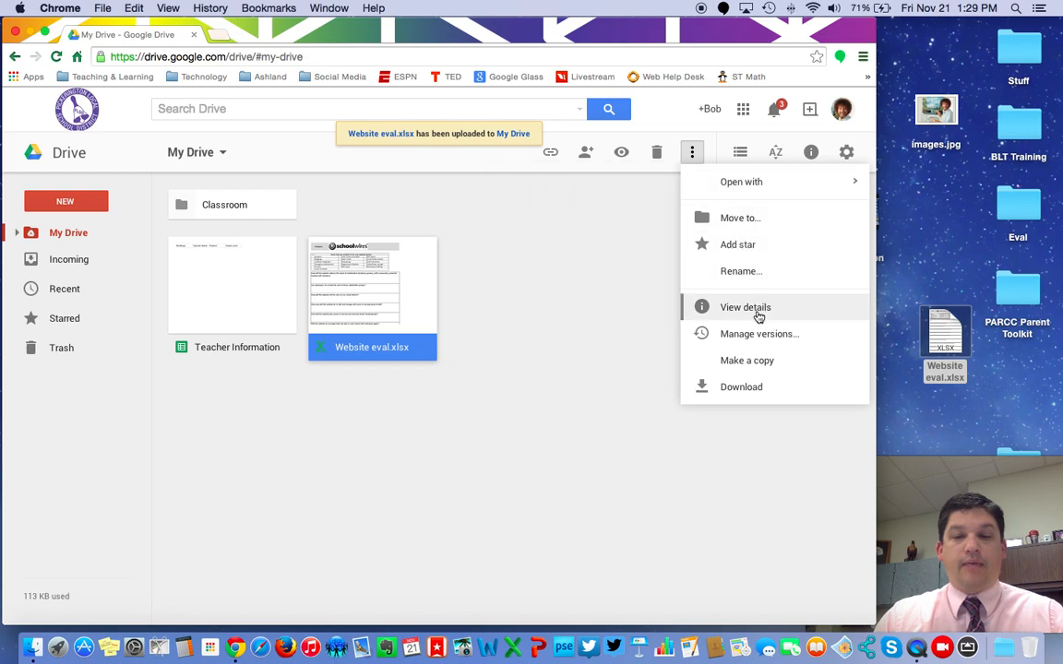
left_click(605, 220)
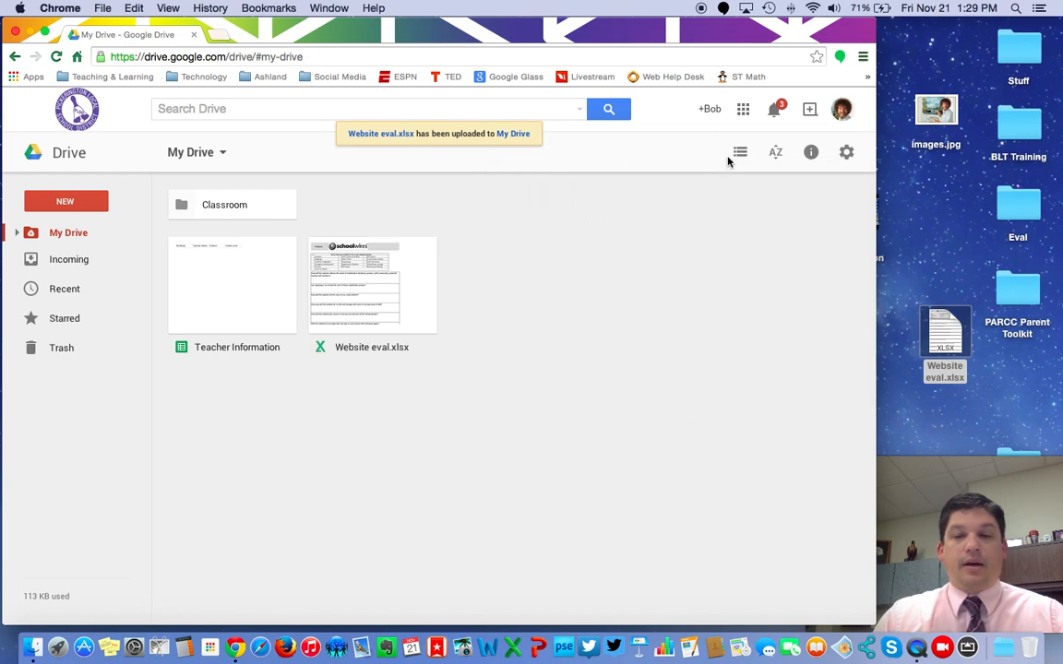
left_click(323, 277)
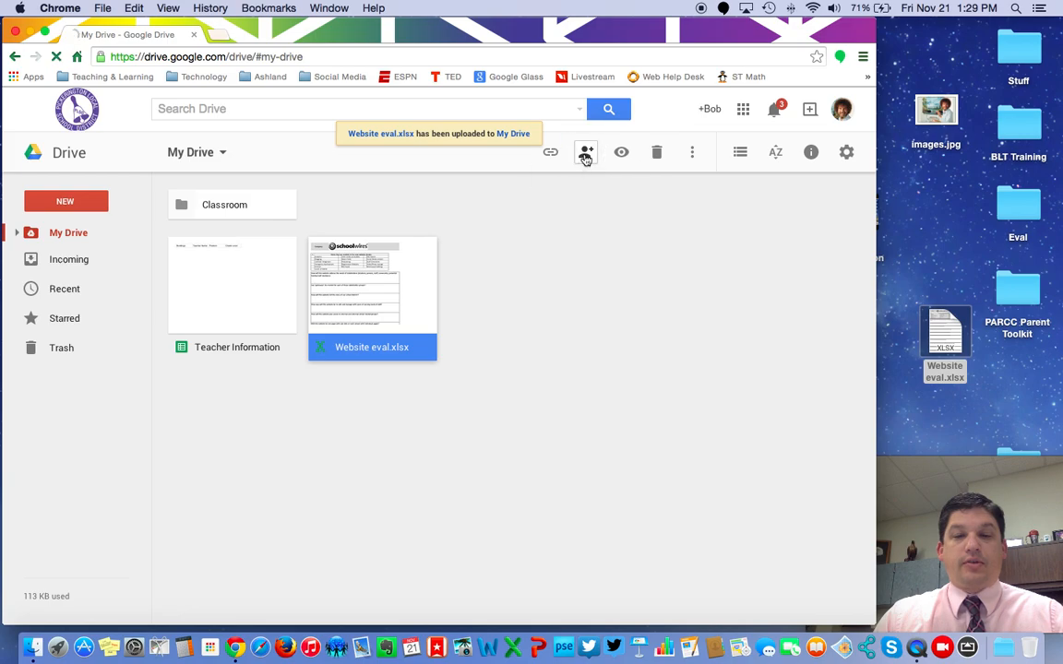
- Share Website eval.xlsx with the colleague as Can view, check Incoming, then switch to Safari
left_click(584, 155)
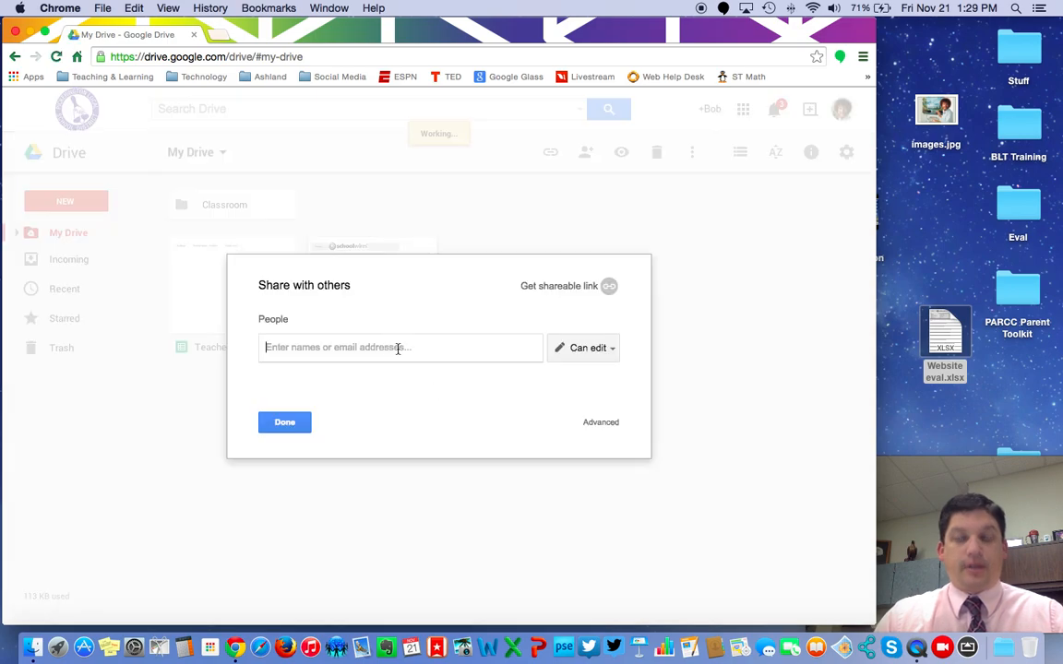
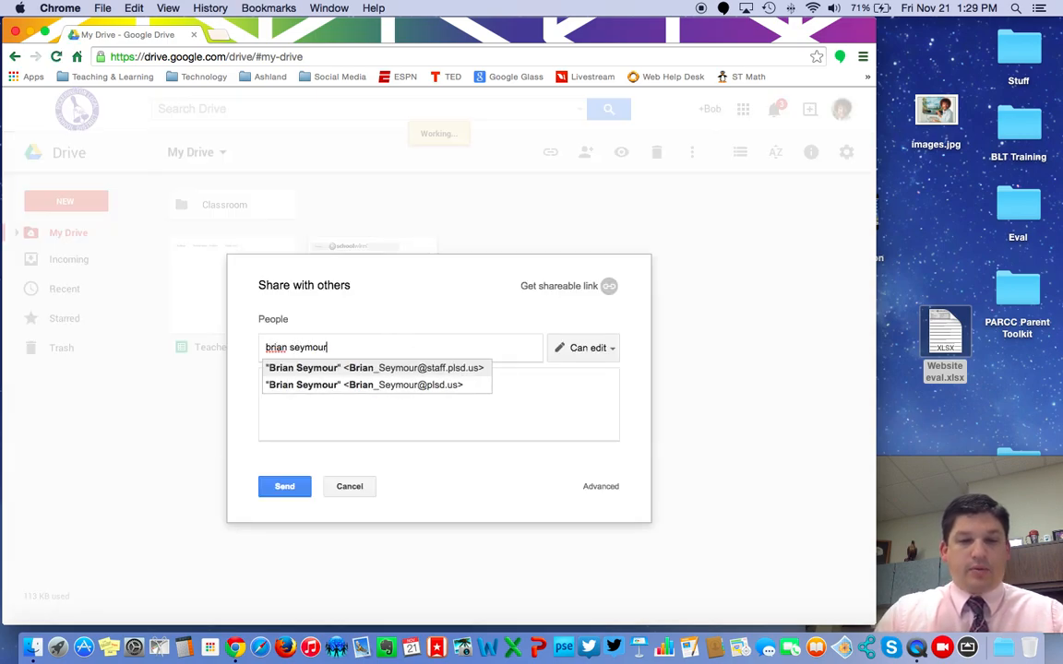
left_click(461, 369)
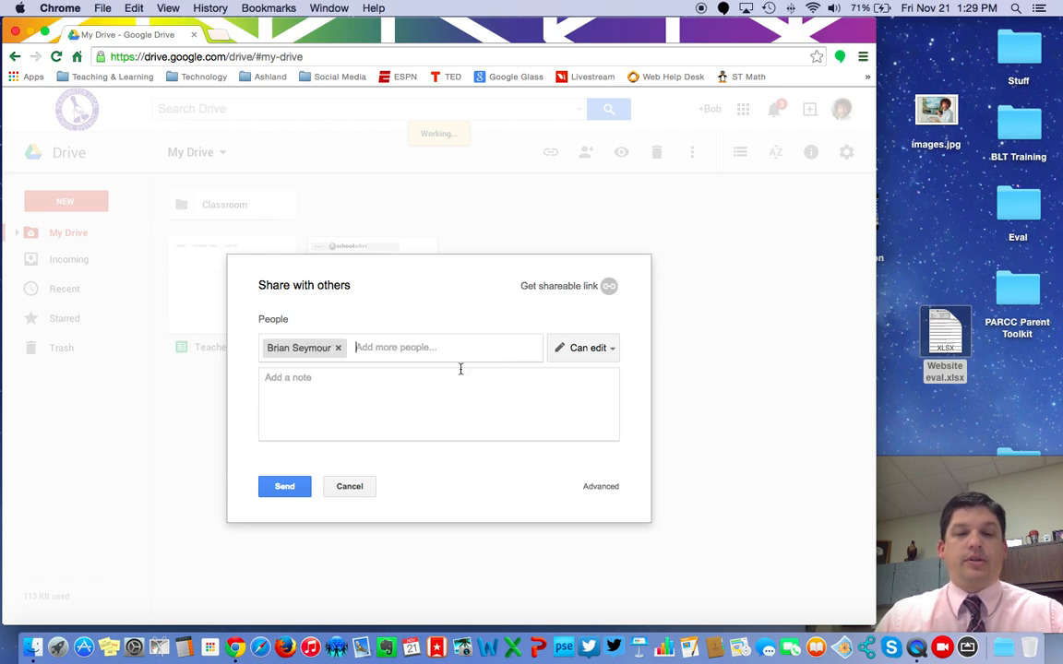
left_click(602, 349)
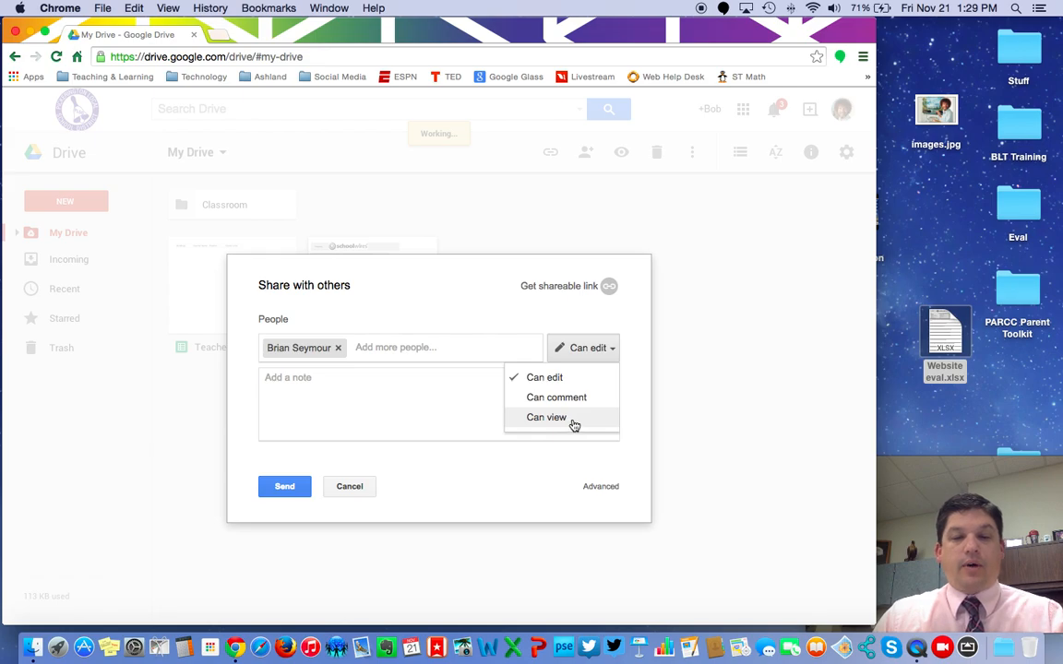
left_click(572, 420)
left_click(285, 487)
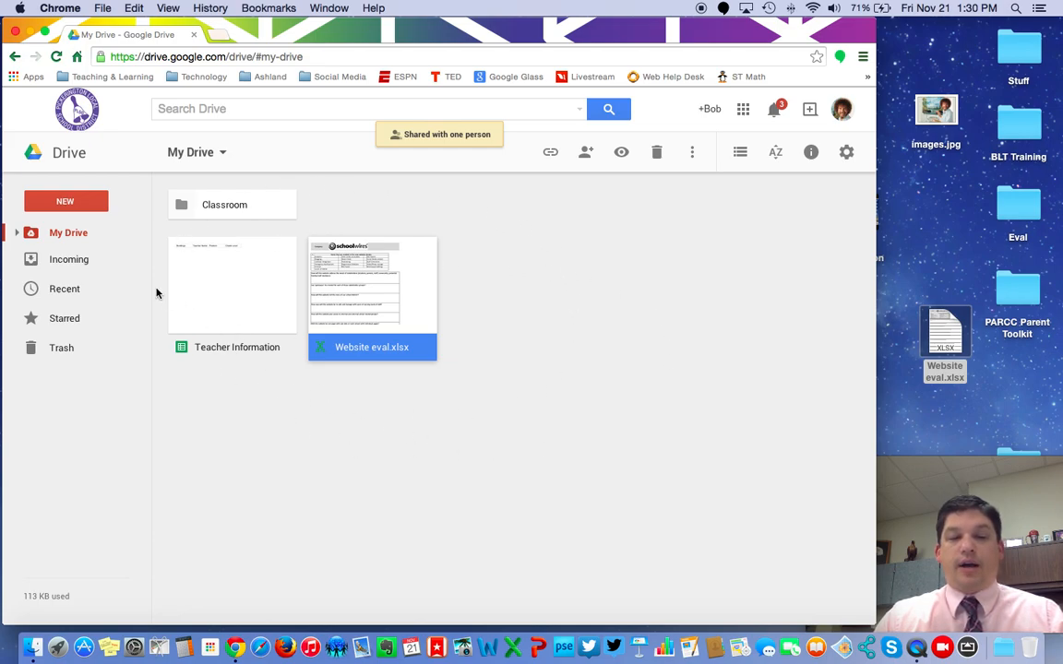
left_click(76, 262)
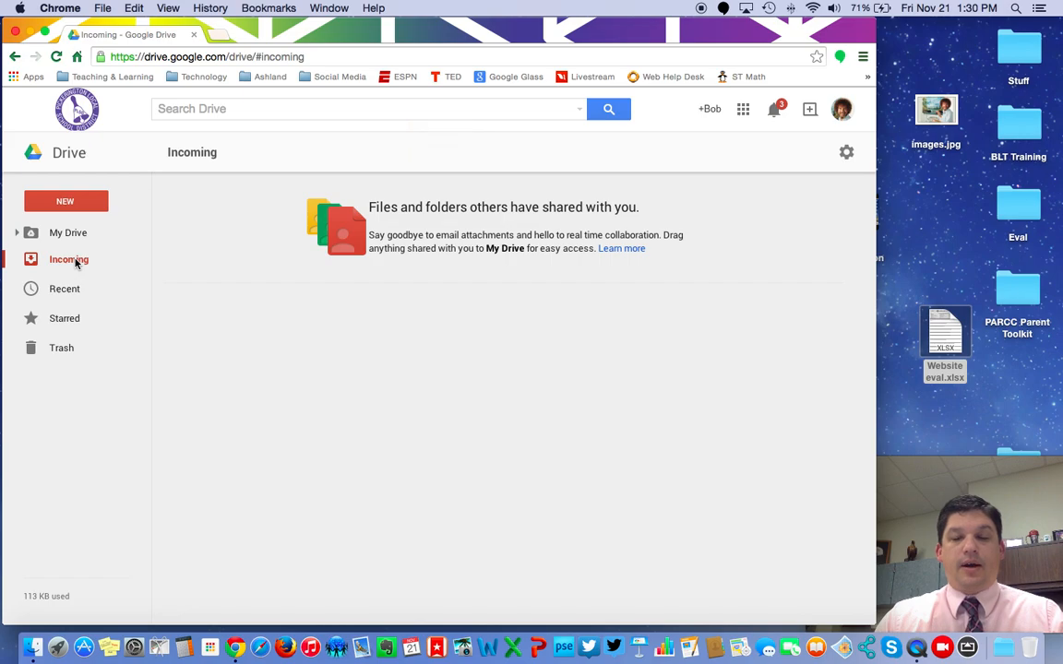
left_click(261, 623)
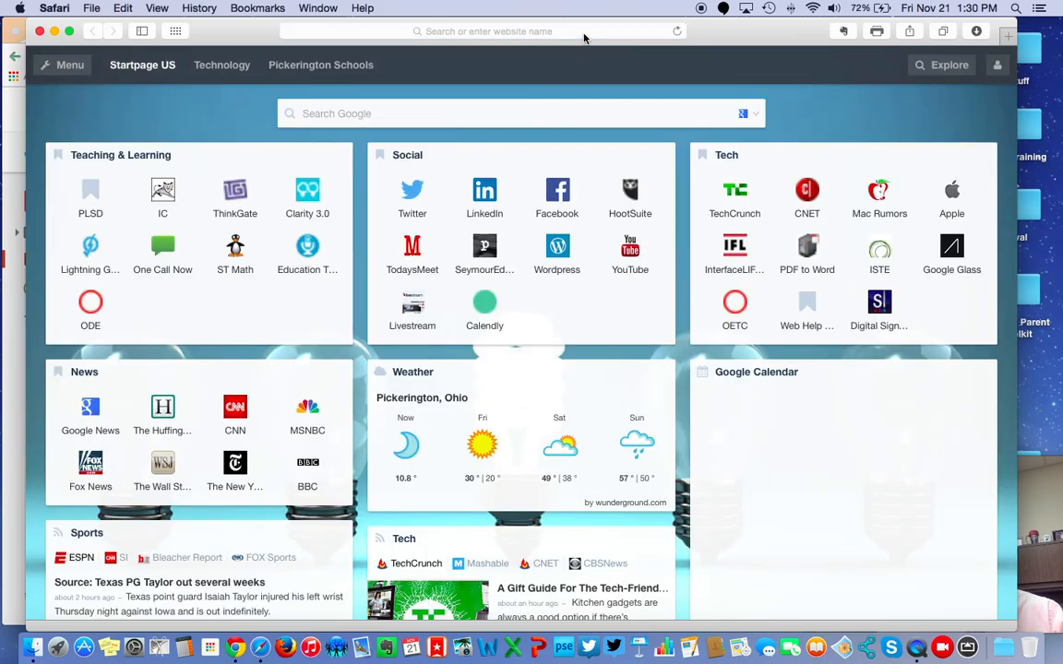
- Go to google.com in Safari
left_click(583, 35)
type("google")
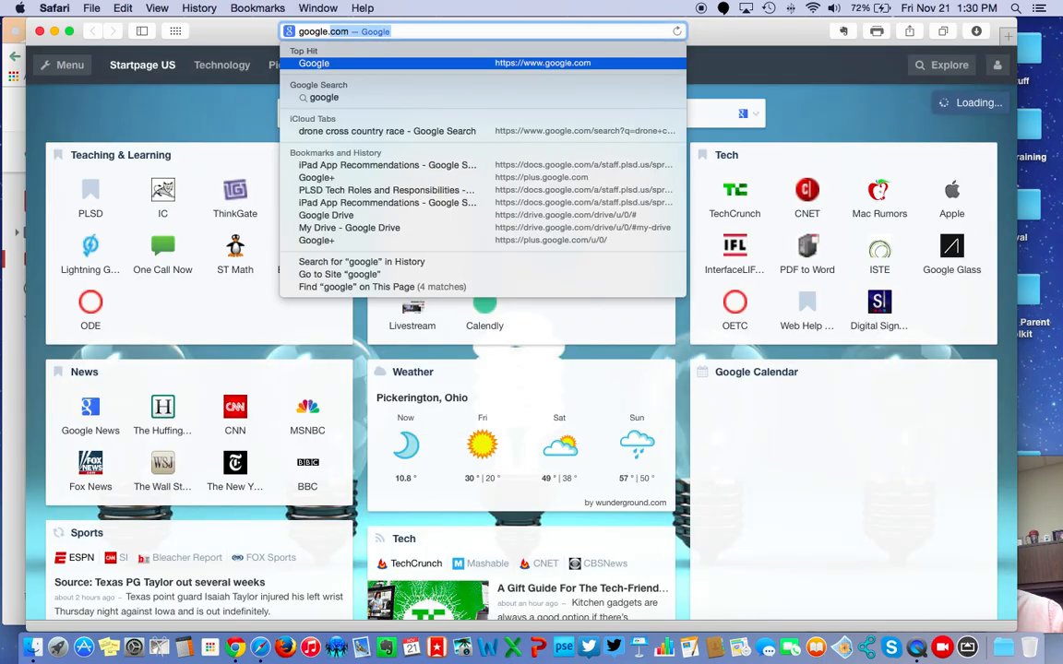
key("Return")
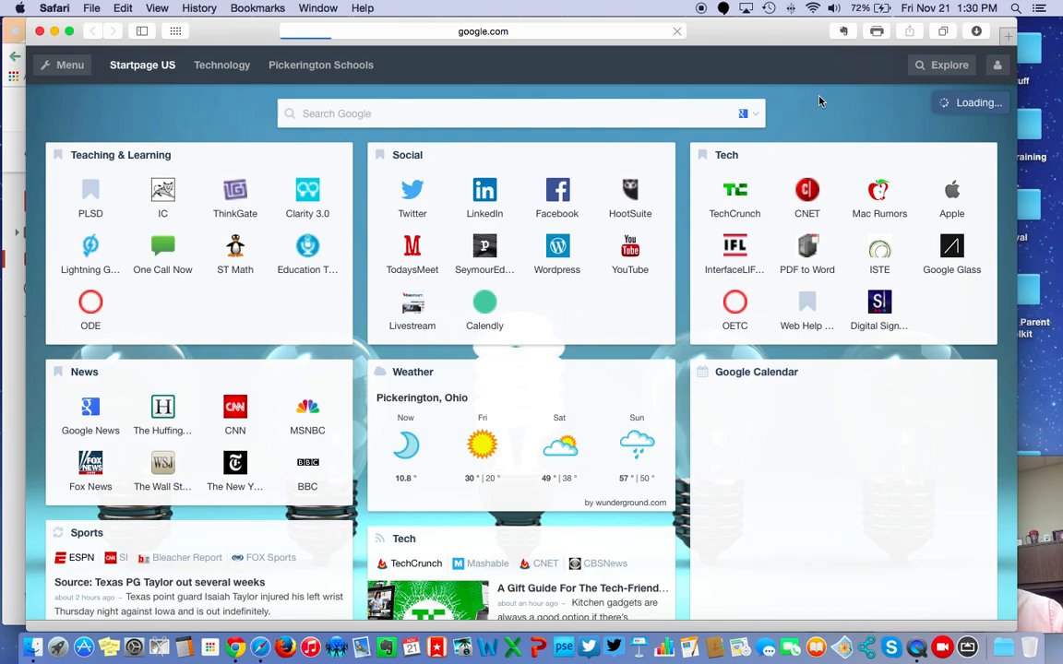
- Sign in with the staff account's password and open its Google Drive from the apps grid
left_click(971, 69)
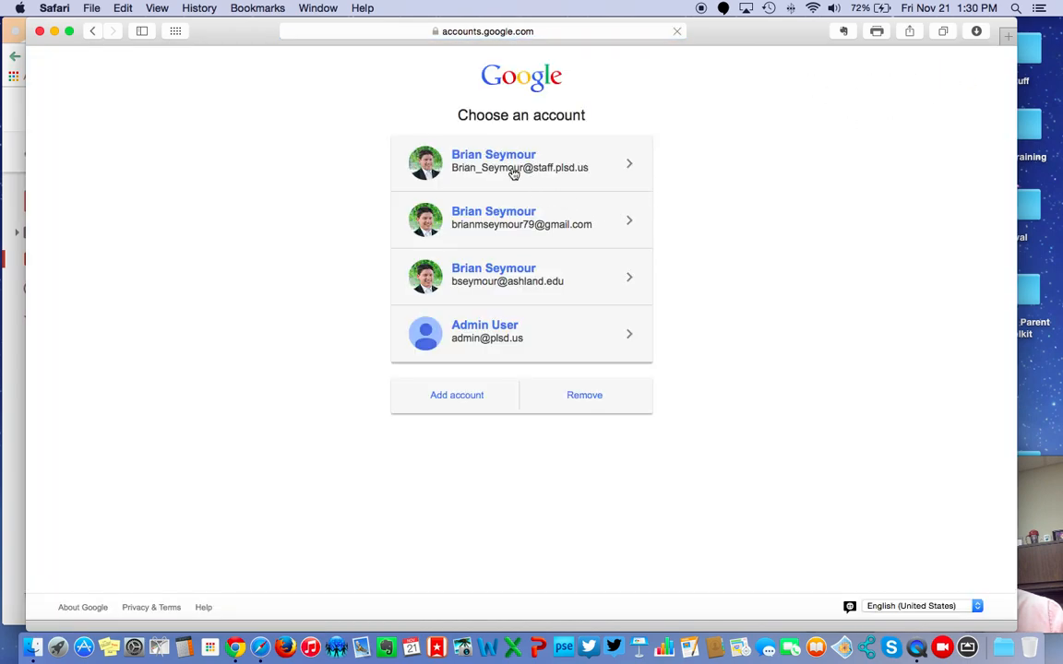
left_click(514, 171)
type("**********")
key("Return")
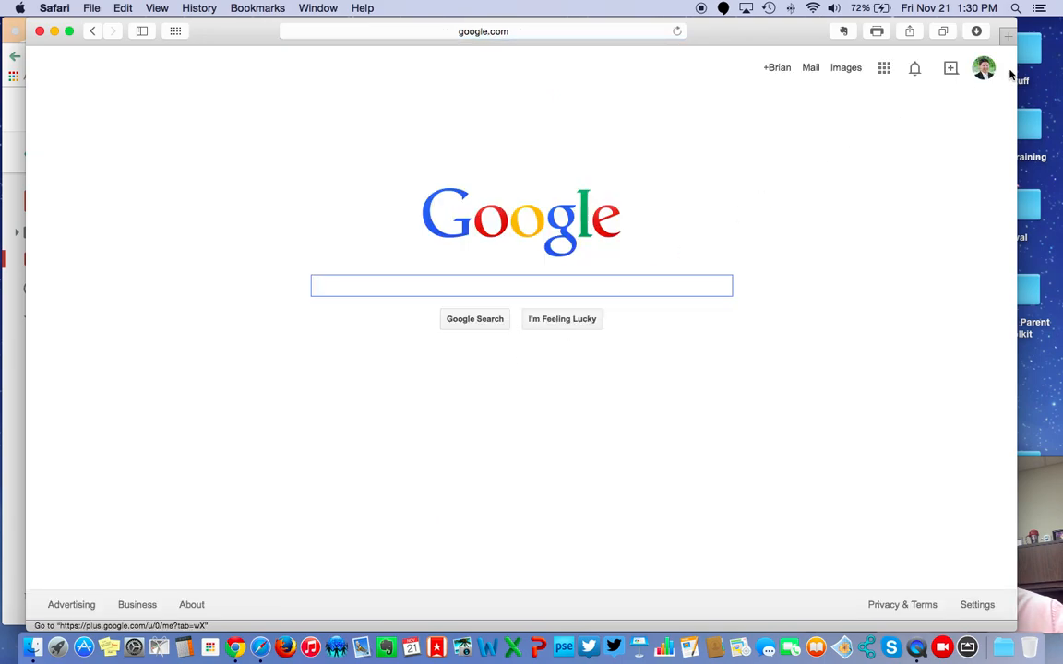
left_click(884, 67)
left_click(811, 219)
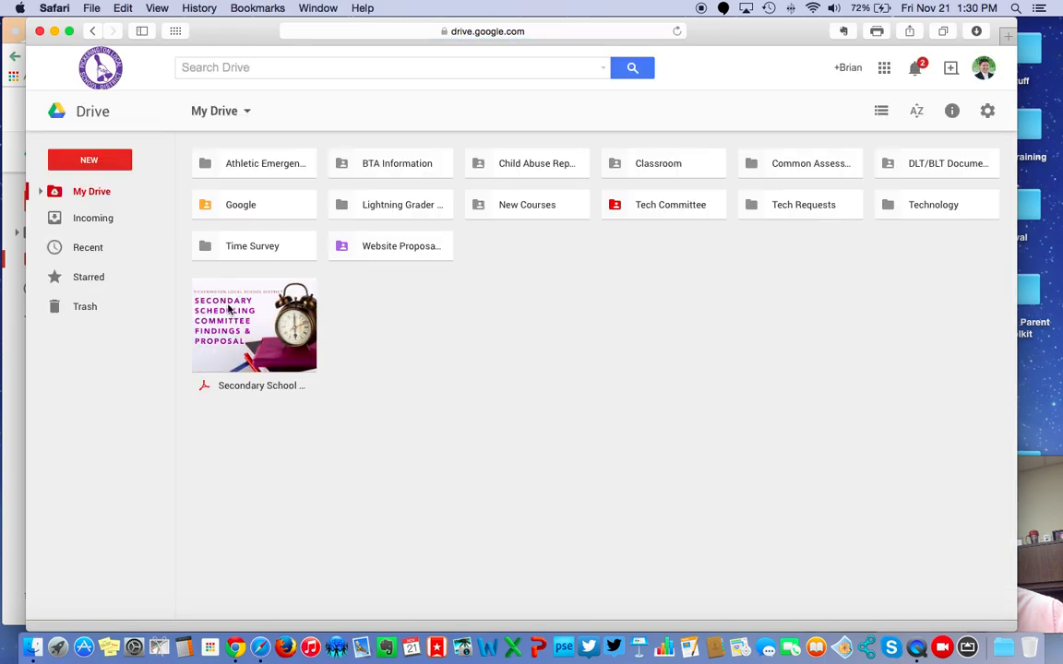
- Share the Secondary Scheduling Committee PDF with a staff colleague's e-mail address and send it
left_click(246, 323)
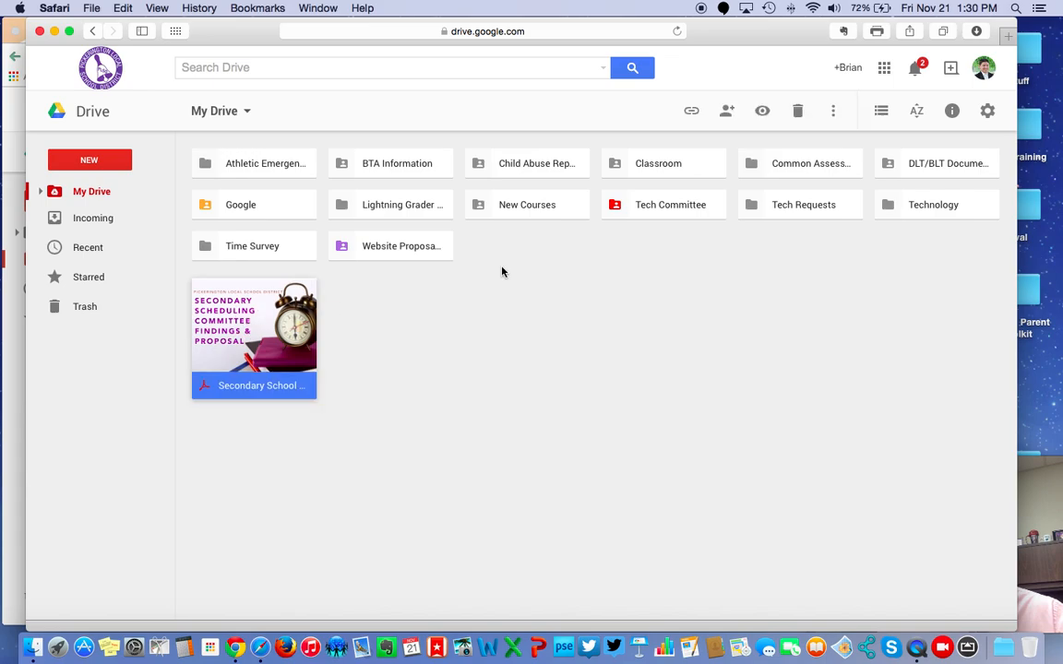
left_click(727, 111)
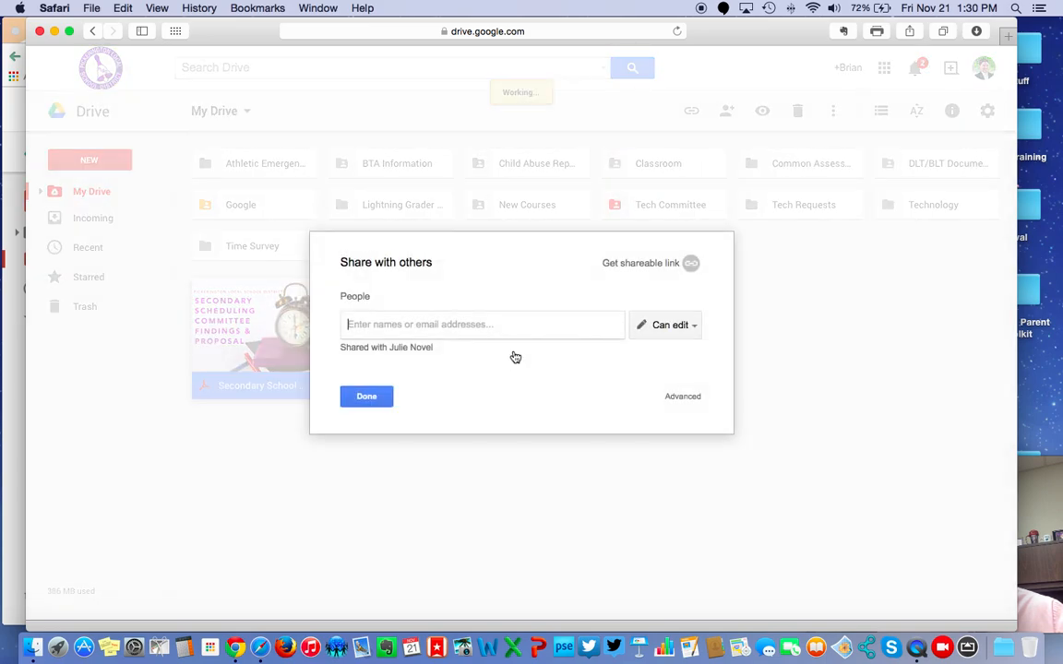
left_click(489, 325)
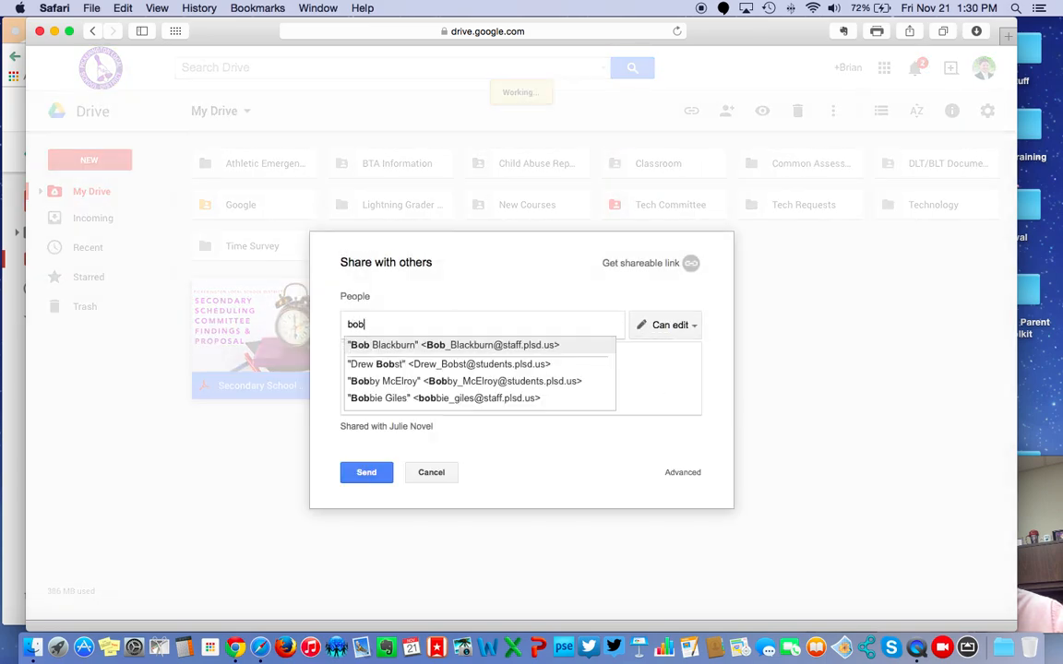
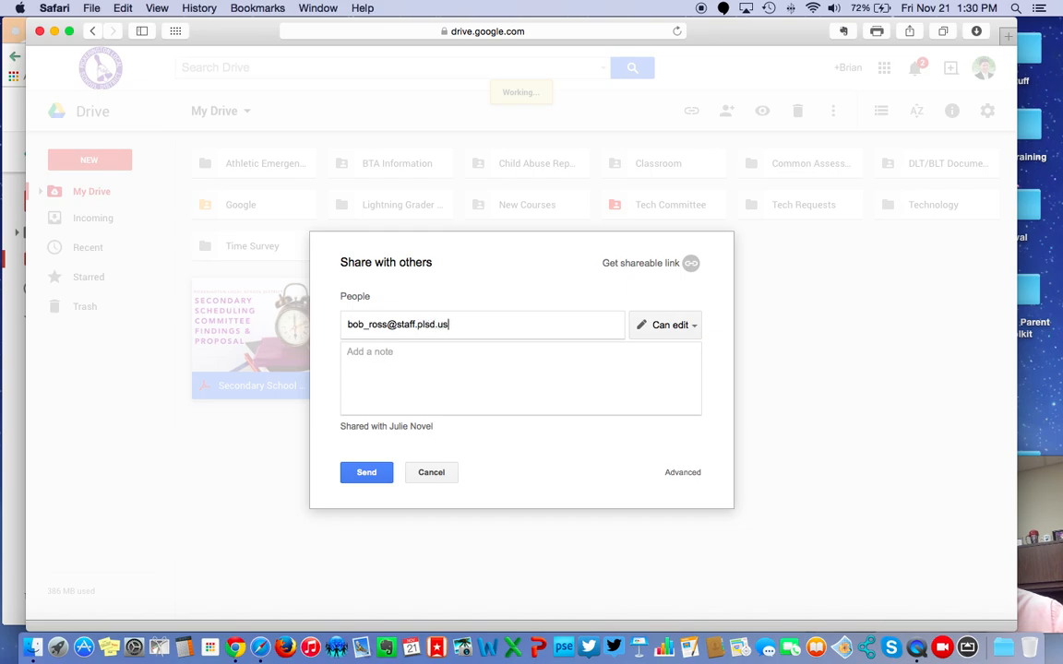
key("Return")
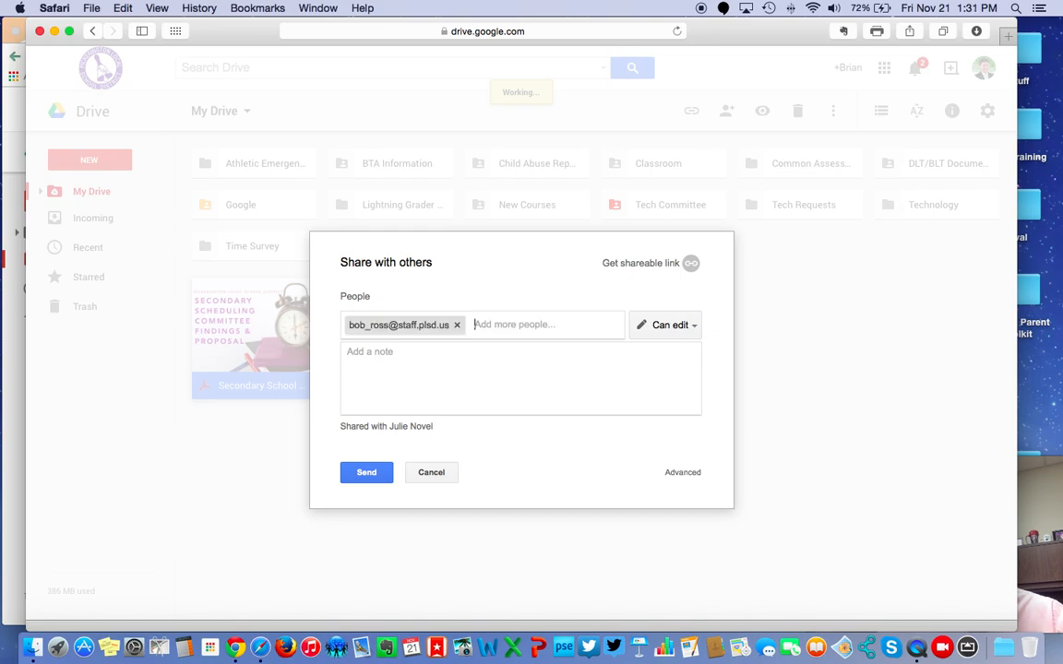
left_click(371, 476)
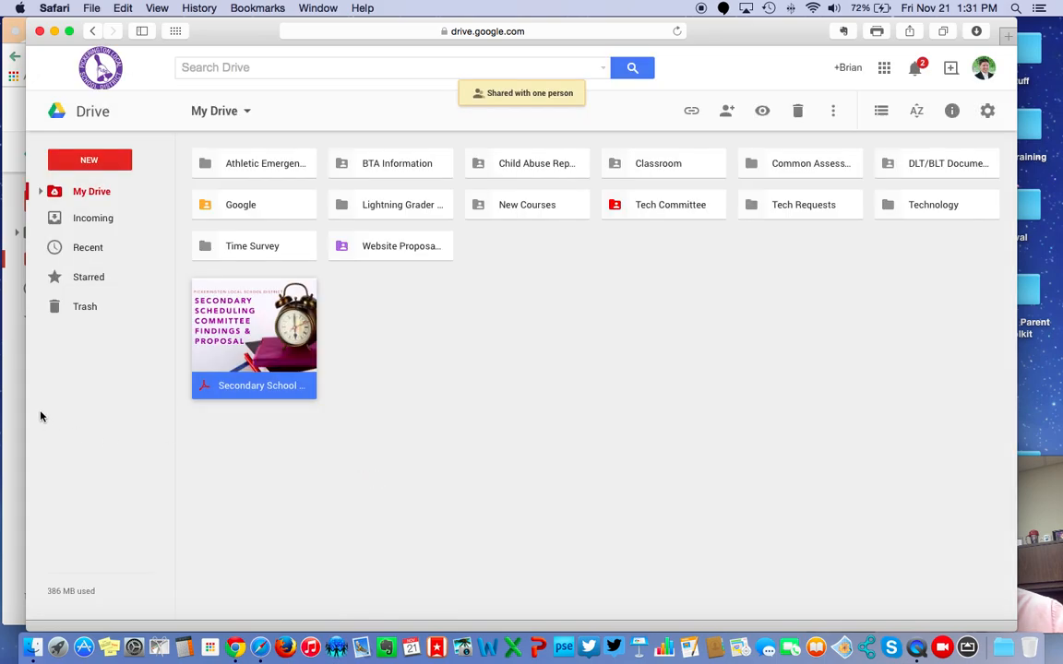
- Reload the original account's Incoming view, then preview and close Secondary School Schedule.pdf
left_click(12, 428)
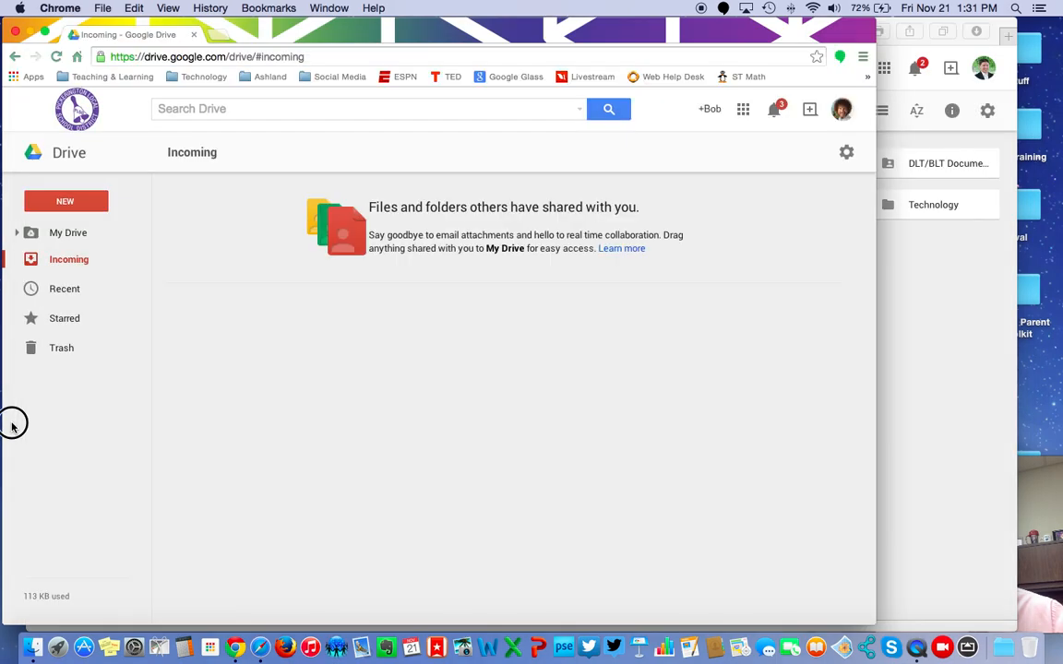
left_click(68, 241)
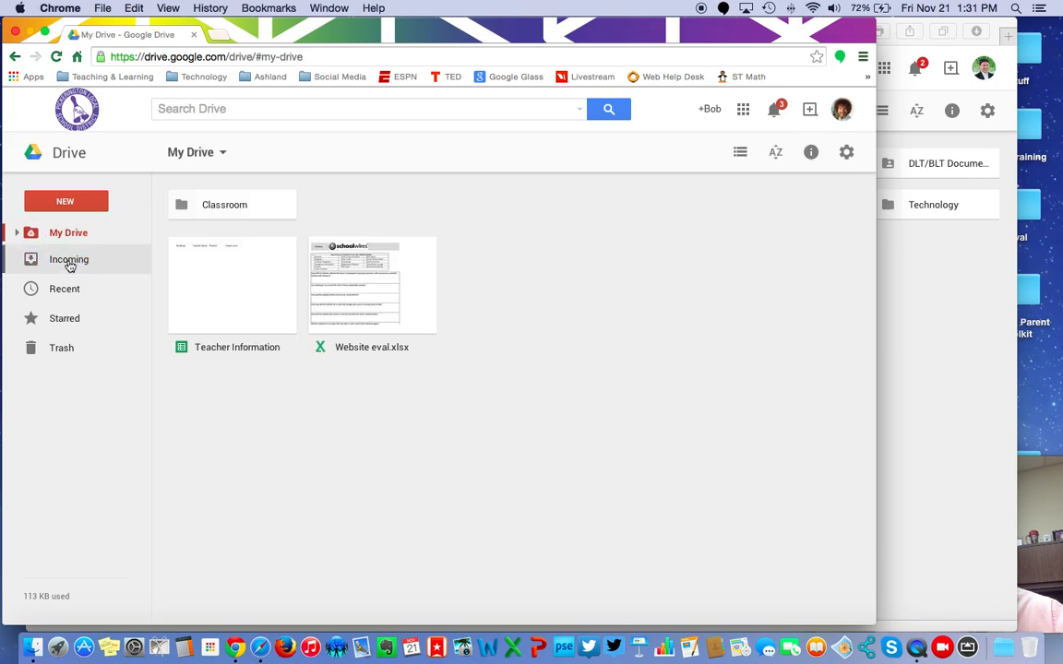
left_click(69, 263)
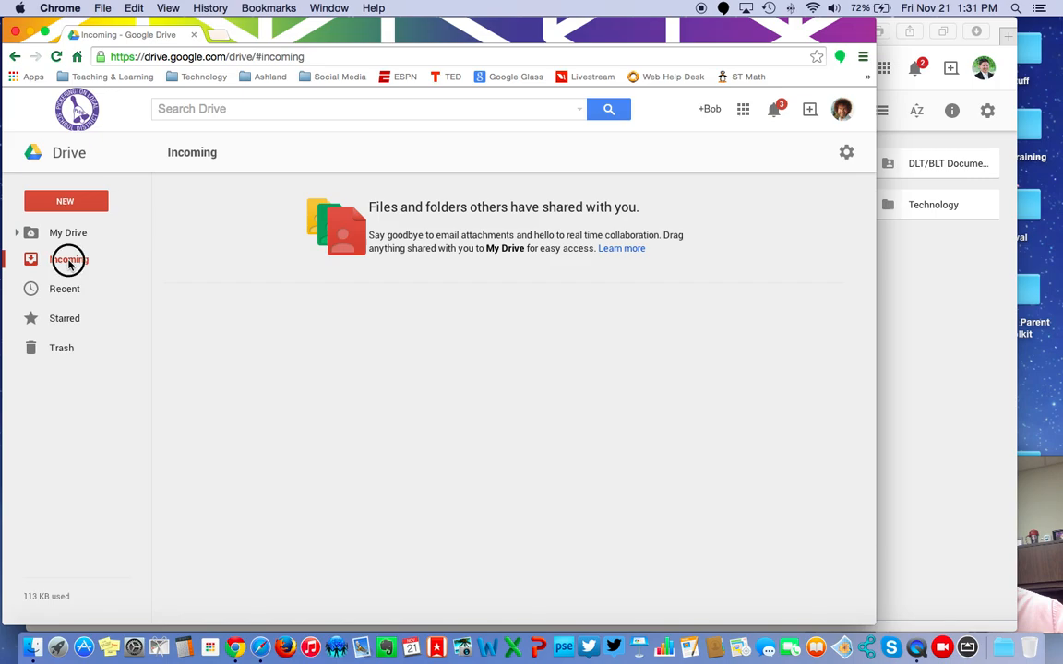
left_click(707, 54)
key("Return")
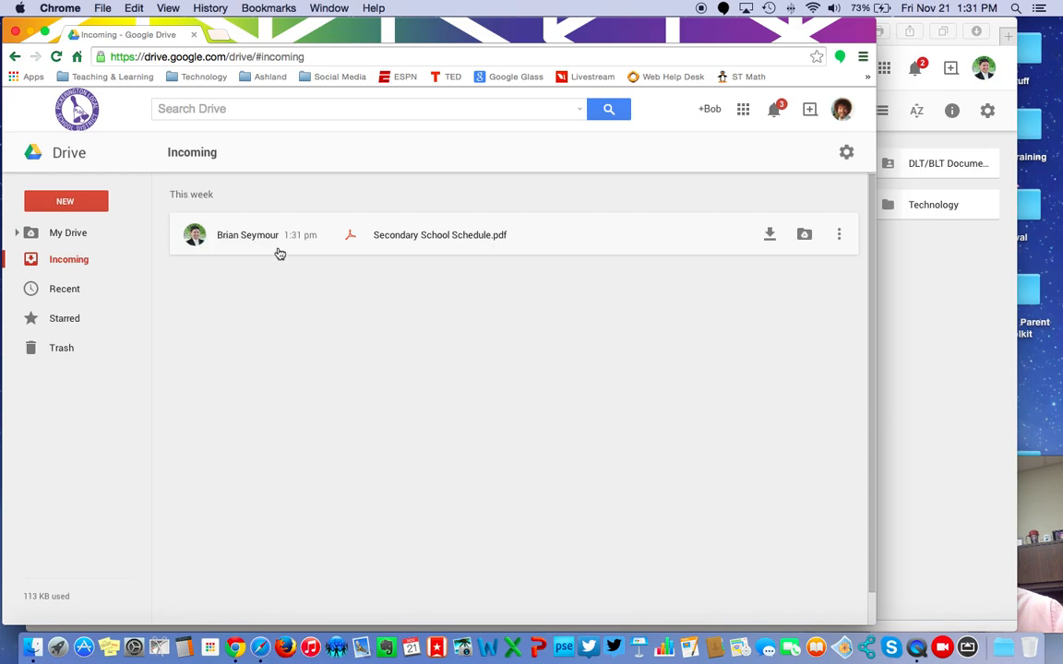
double_click(418, 240)
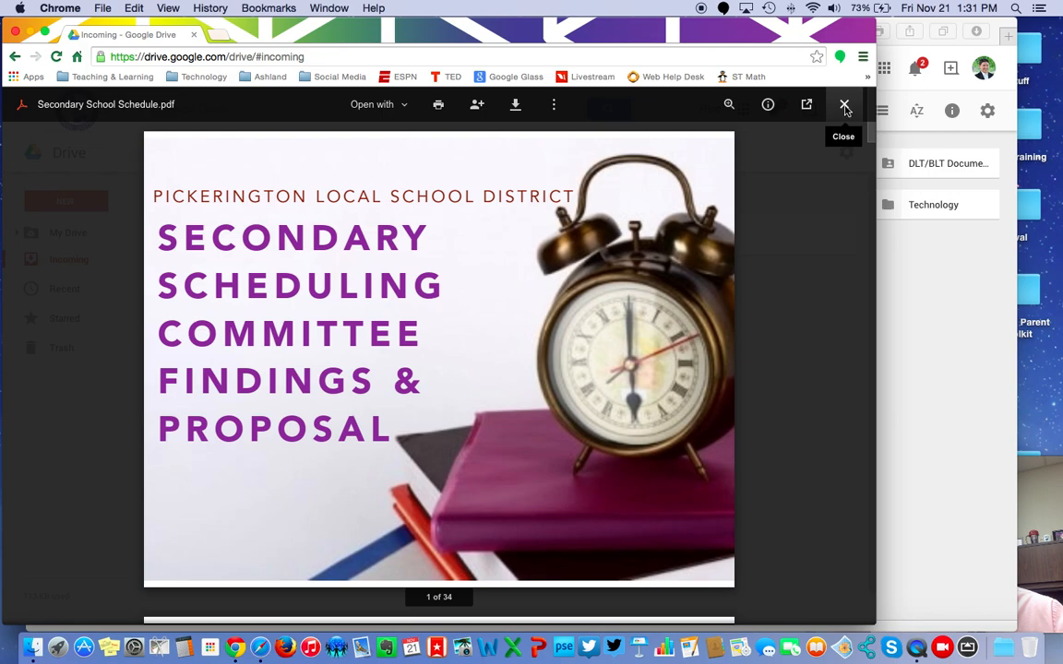
left_click(844, 107)
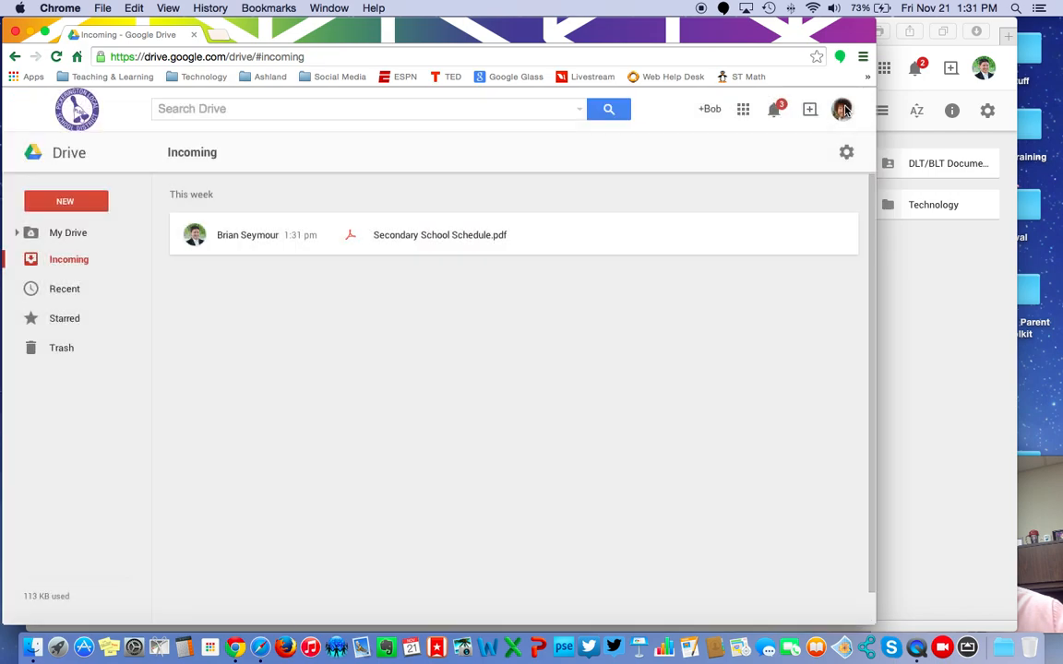
- Look through the Recent and Starred views, then return to My Drive
left_click(65, 290)
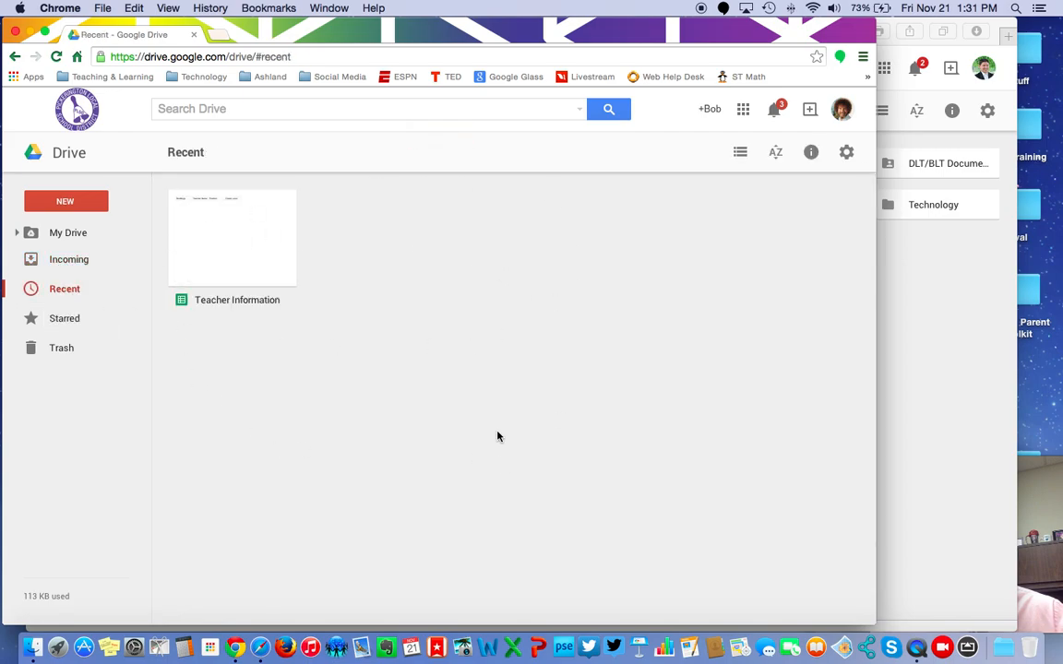
left_click(64, 322)
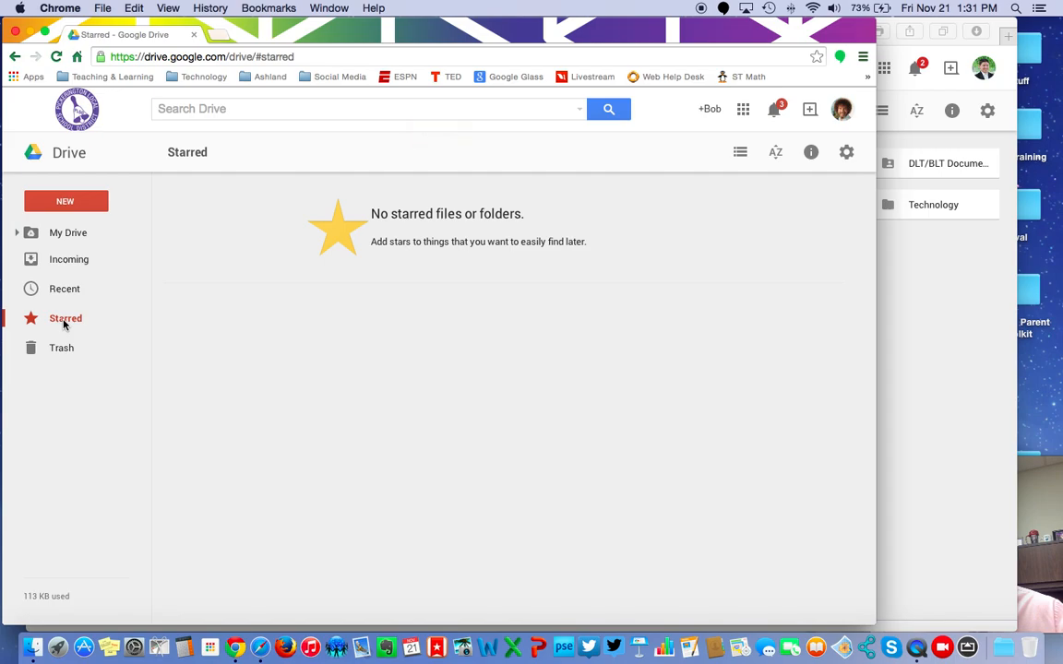
left_click(68, 234)
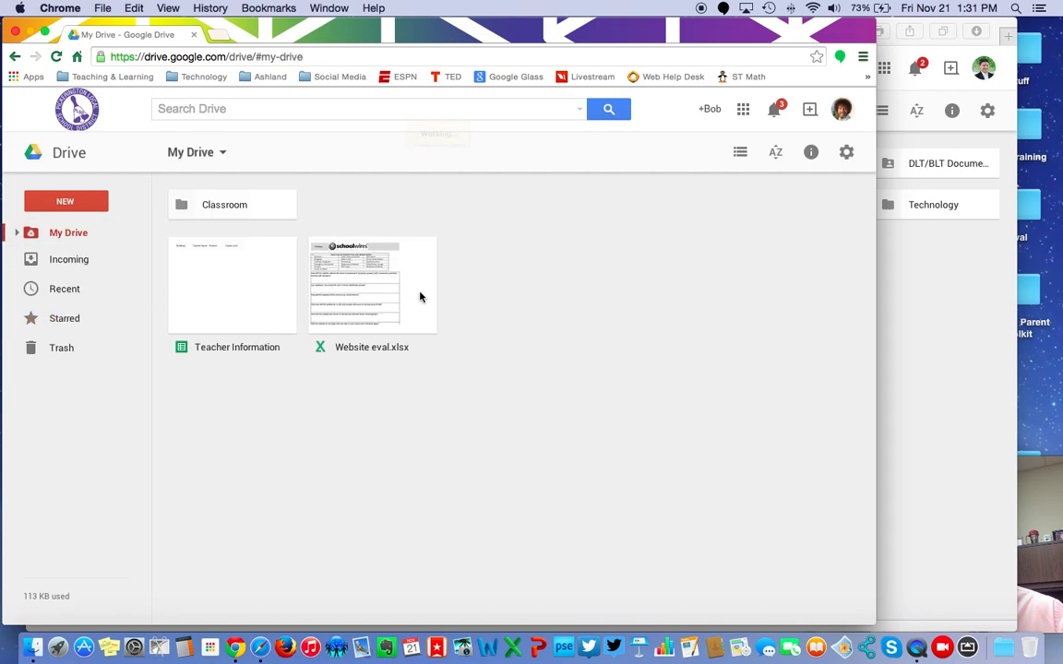
- Add a star to Website eval.xlsx and confirm it appears in the Starred view
left_click(416, 290)
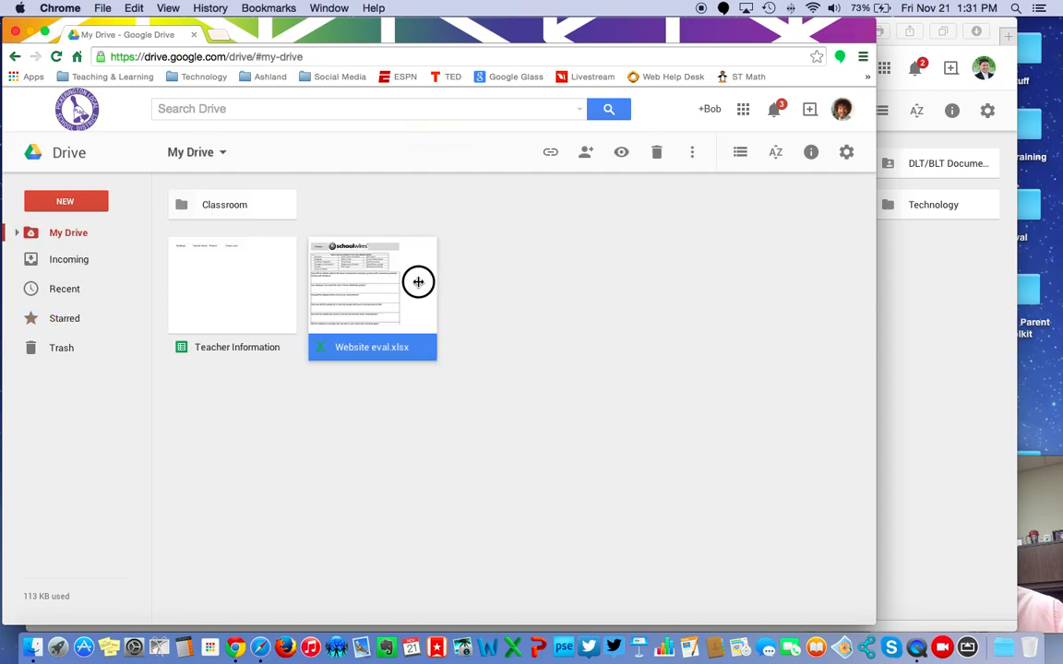
left_click(692, 155)
left_click(749, 245)
left_click(506, 339)
left_click(57, 318)
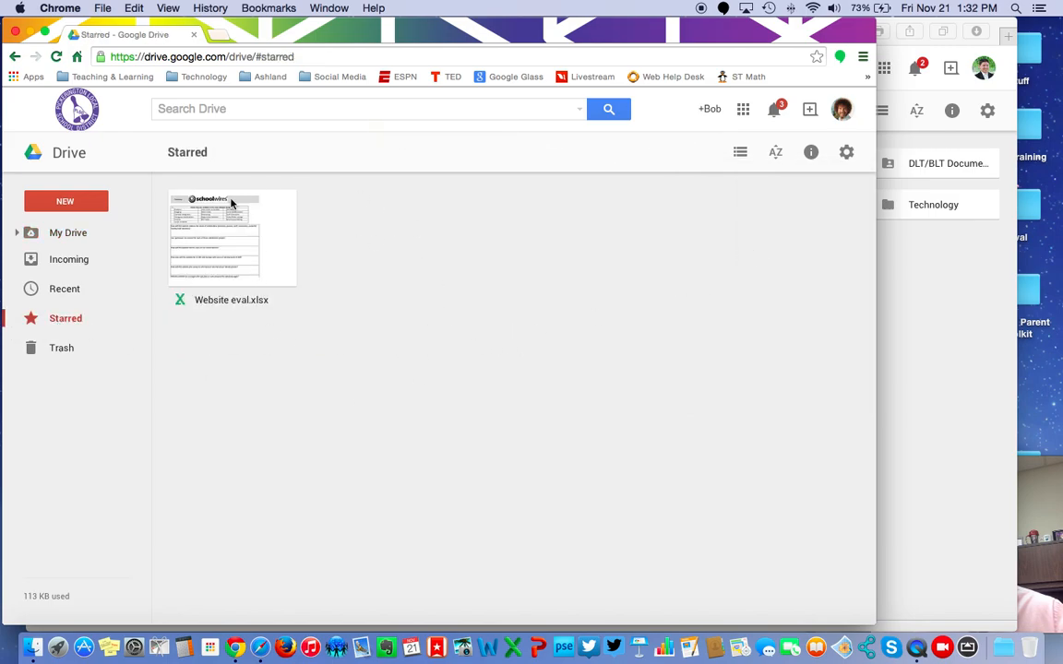
left_click(78, 233)
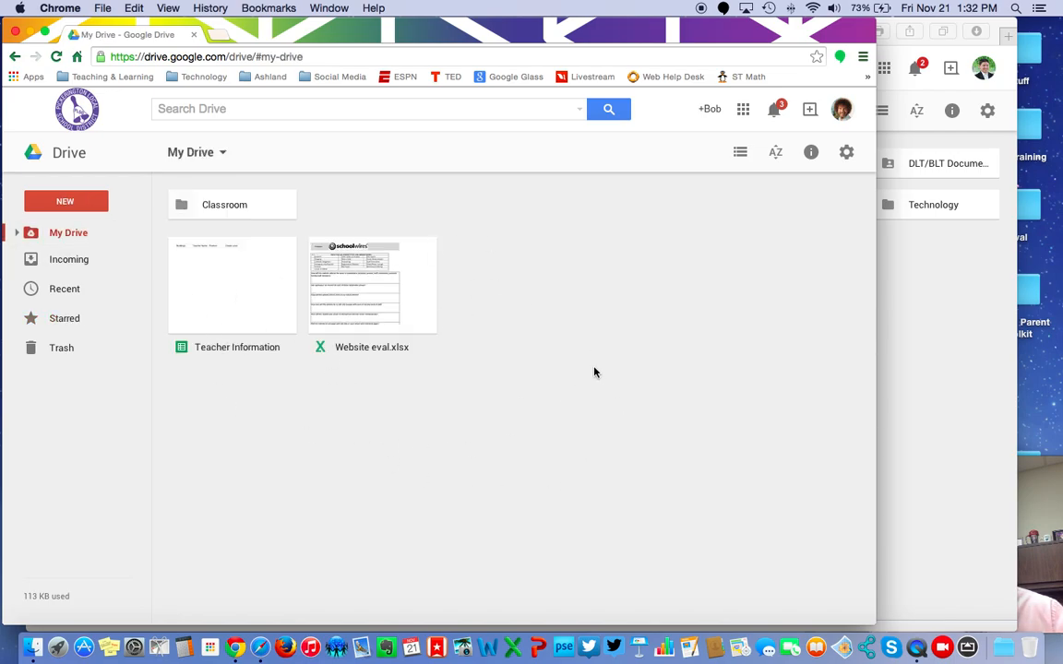
- Close the other account's Drive window and glance at Starred and Trash in the first one
left_click(956, 371)
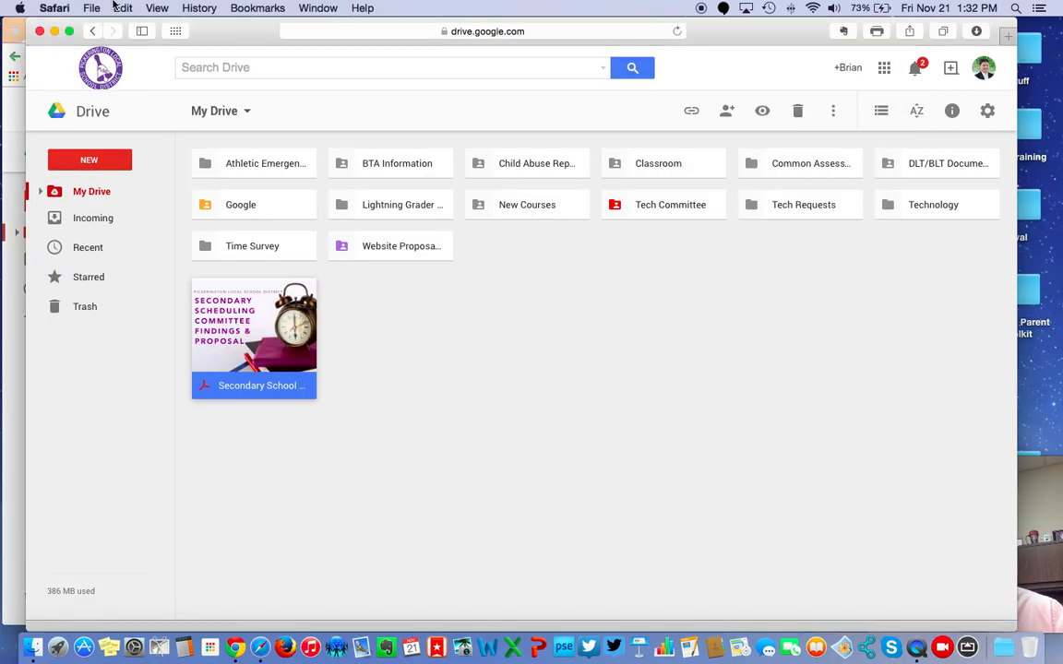
left_click(39, 32)
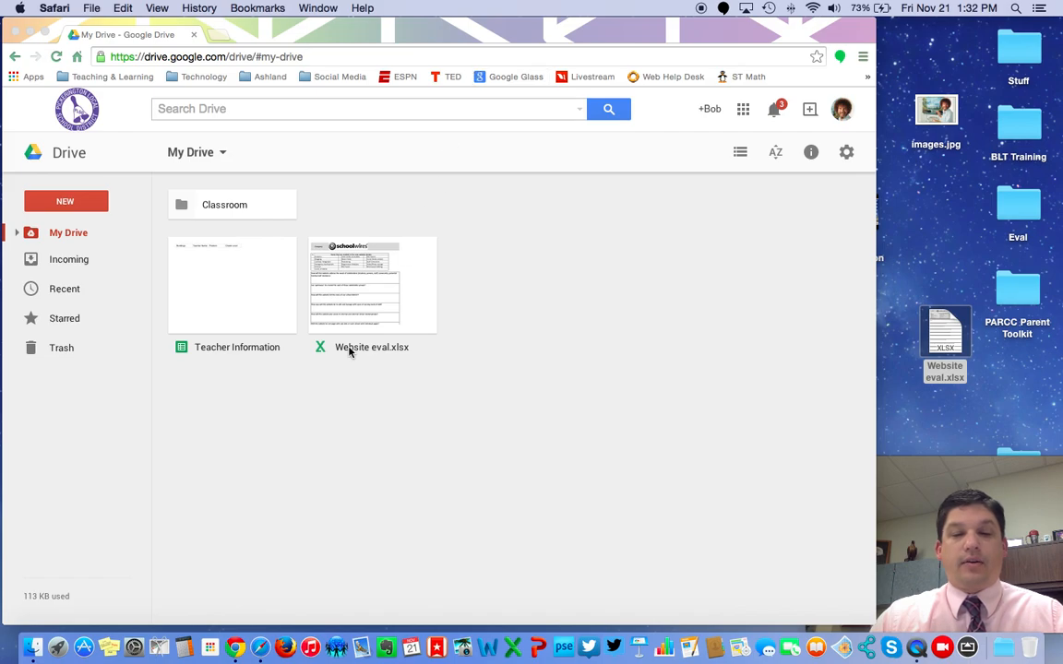
left_click(50, 315)
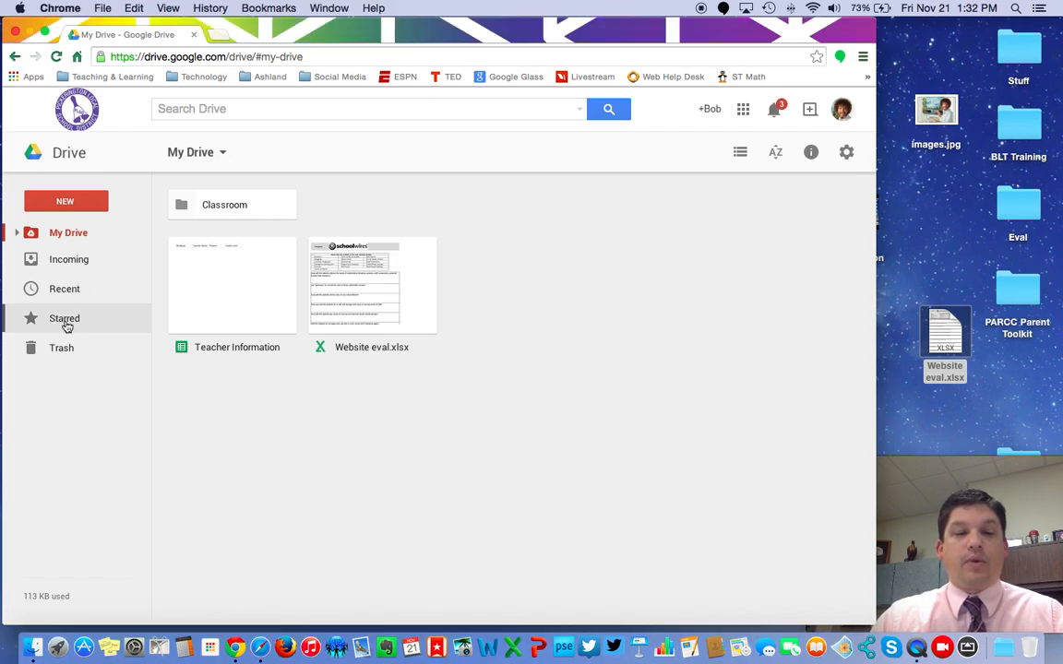
left_click(66, 323)
left_click(61, 350)
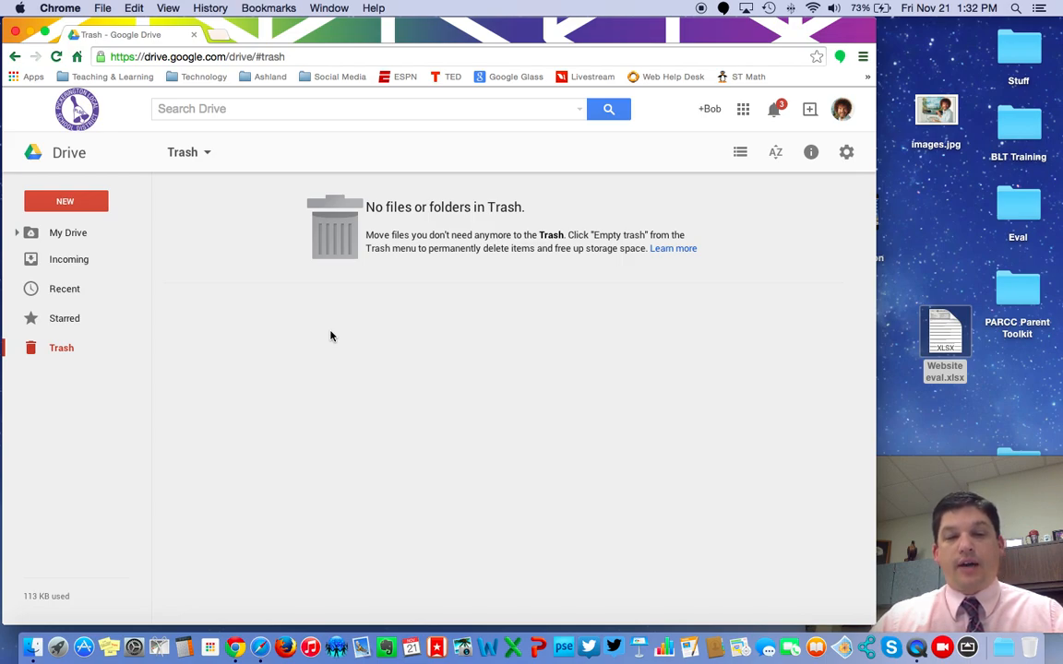
left_click(54, 234)
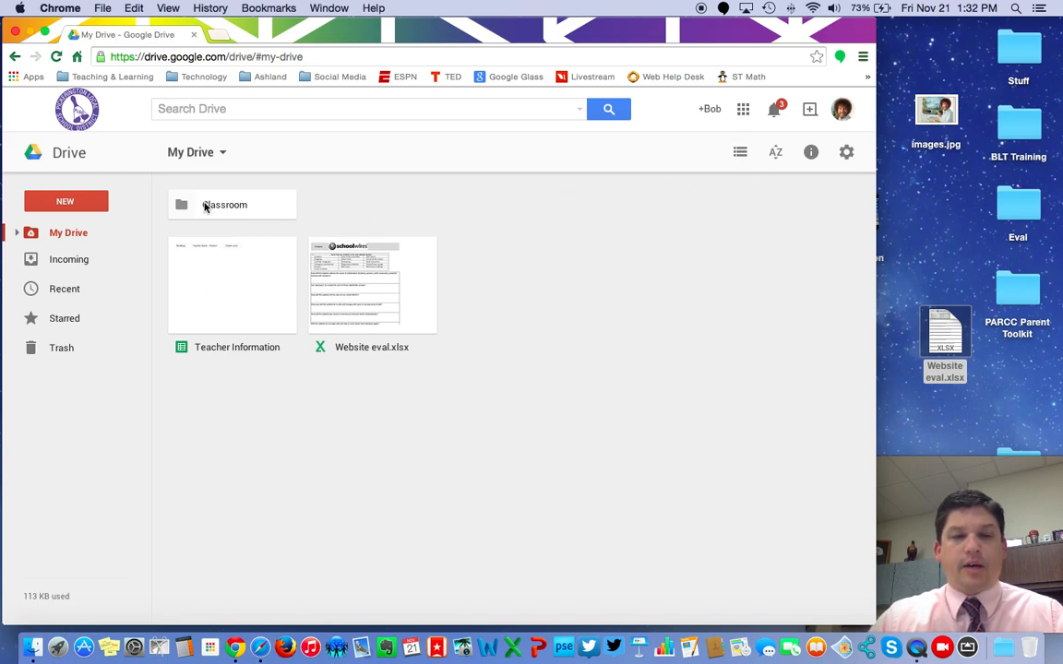
- Sort My Drive by Last modified in list view, then return to grid view
left_click(742, 157)
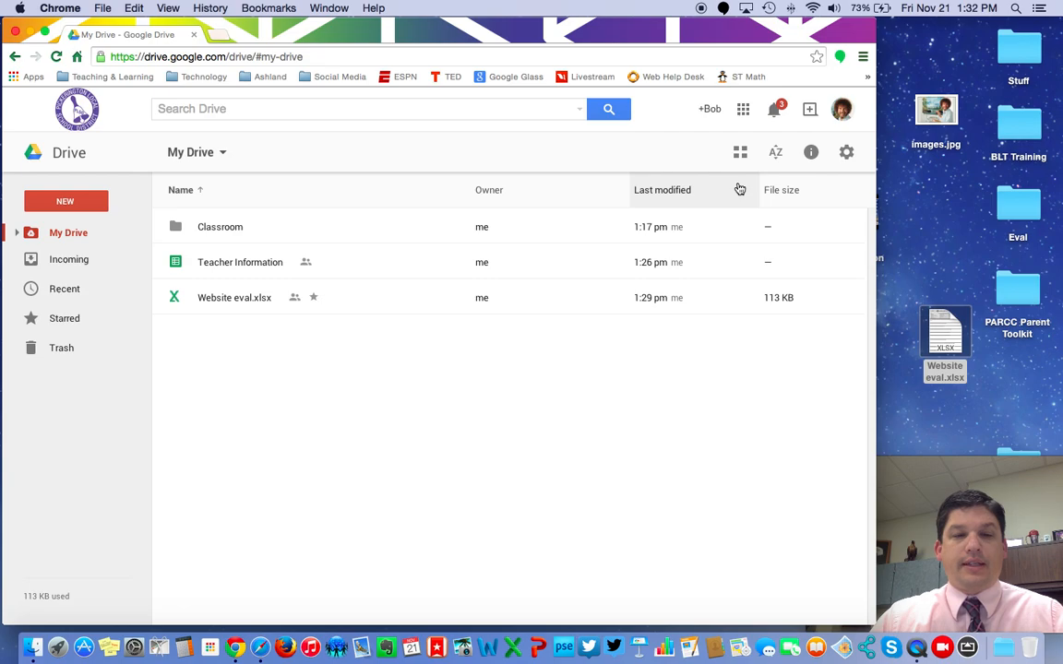
left_click(182, 186)
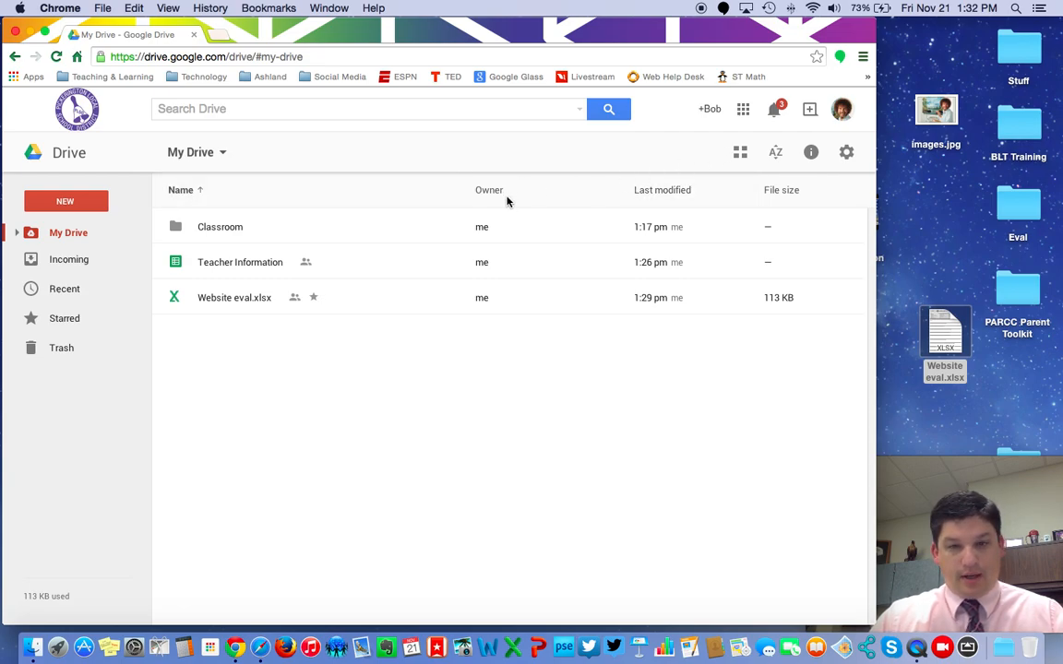
left_click(672, 198)
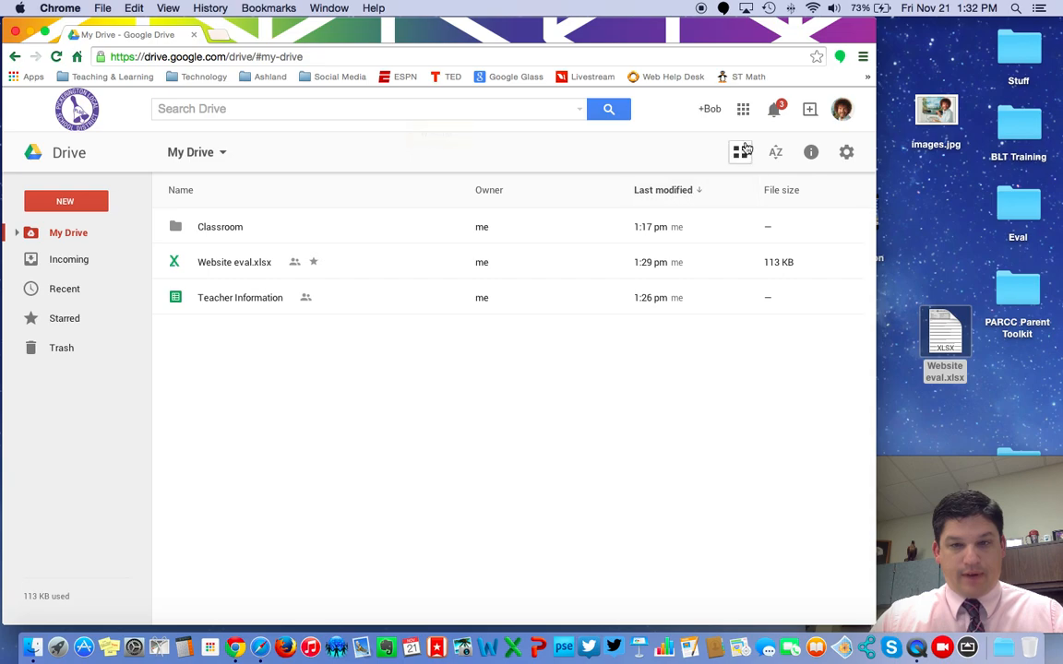
left_click(741, 152)
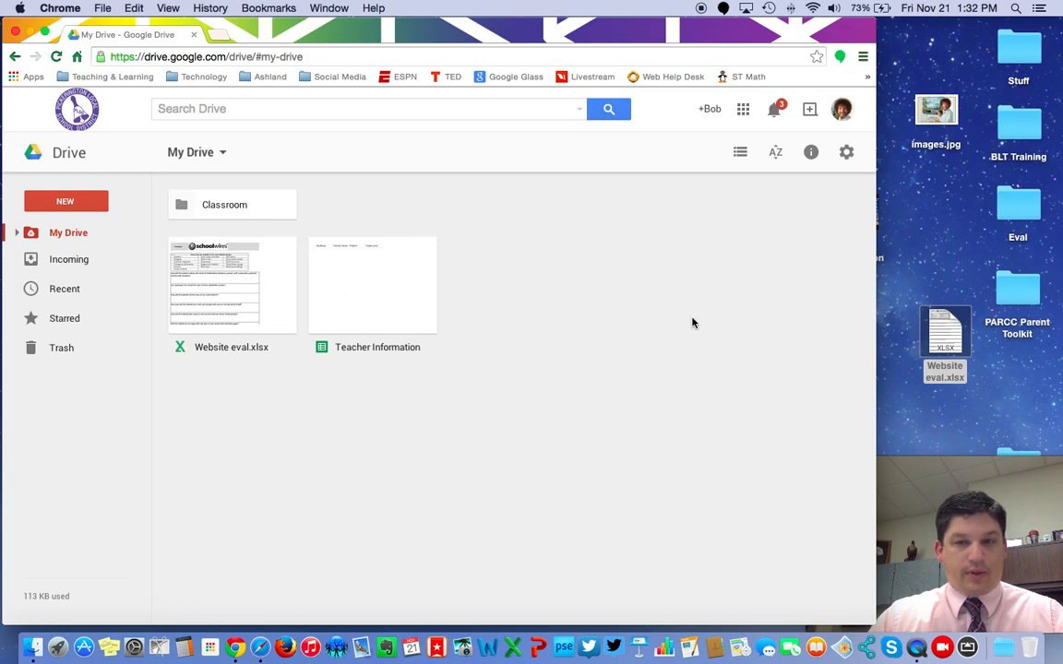
- Scroll through My Drive's Activity in the details panel, close it, and show the gear settings menu
left_click(811, 154)
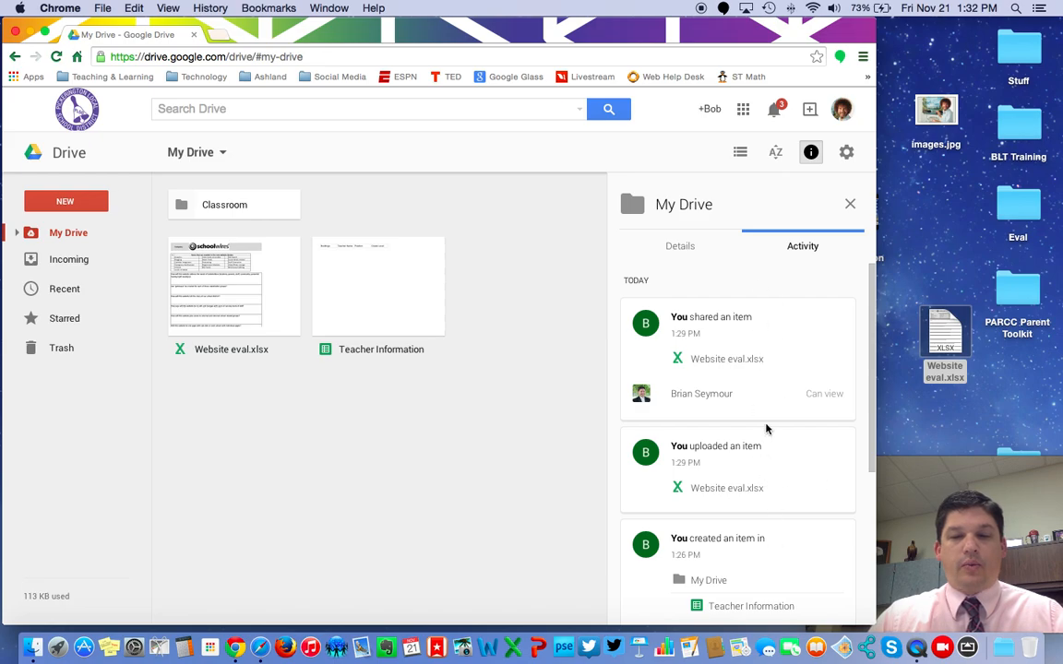
scroll(803, 495, "down", 1)
scroll(803, 495, "down", 10)
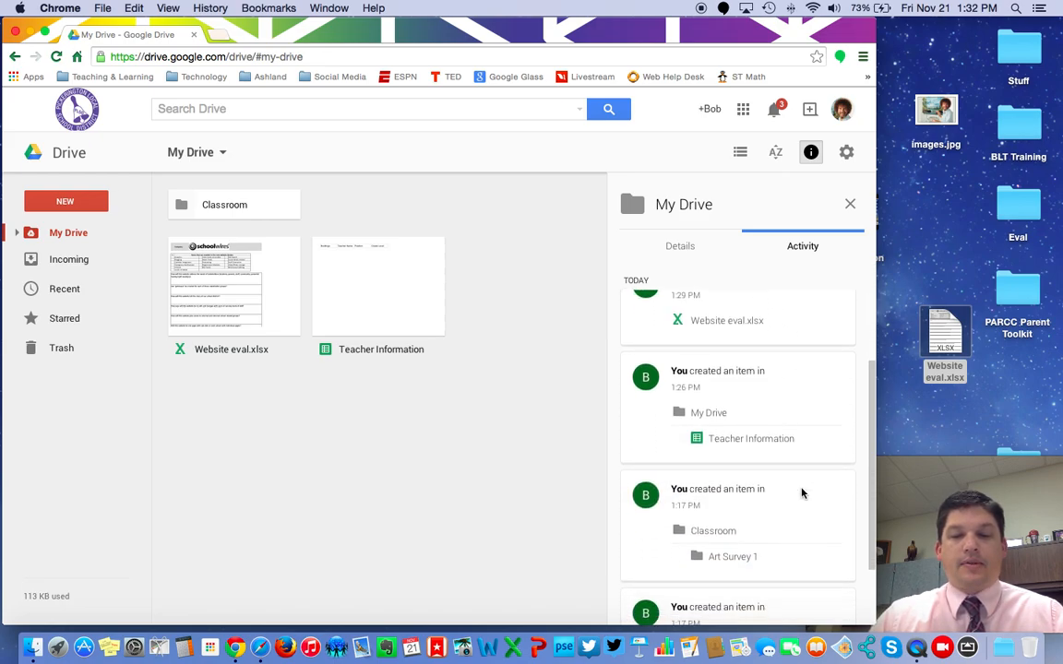
scroll(803, 496, "up", 10)
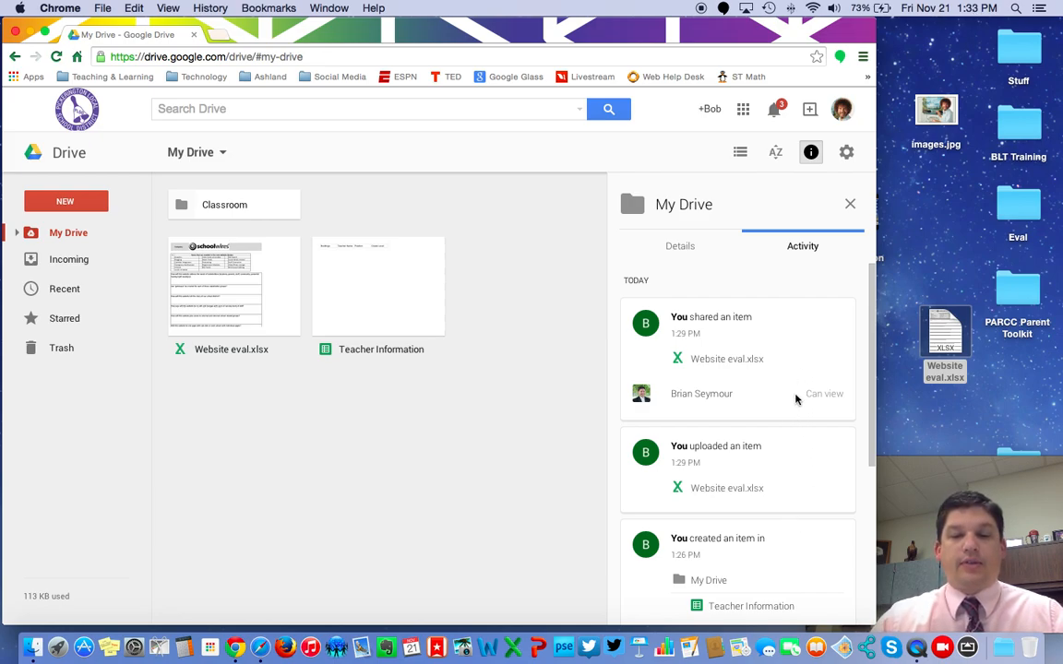
scroll(817, 528, "down", 1)
scroll(816, 527, "down", 5)
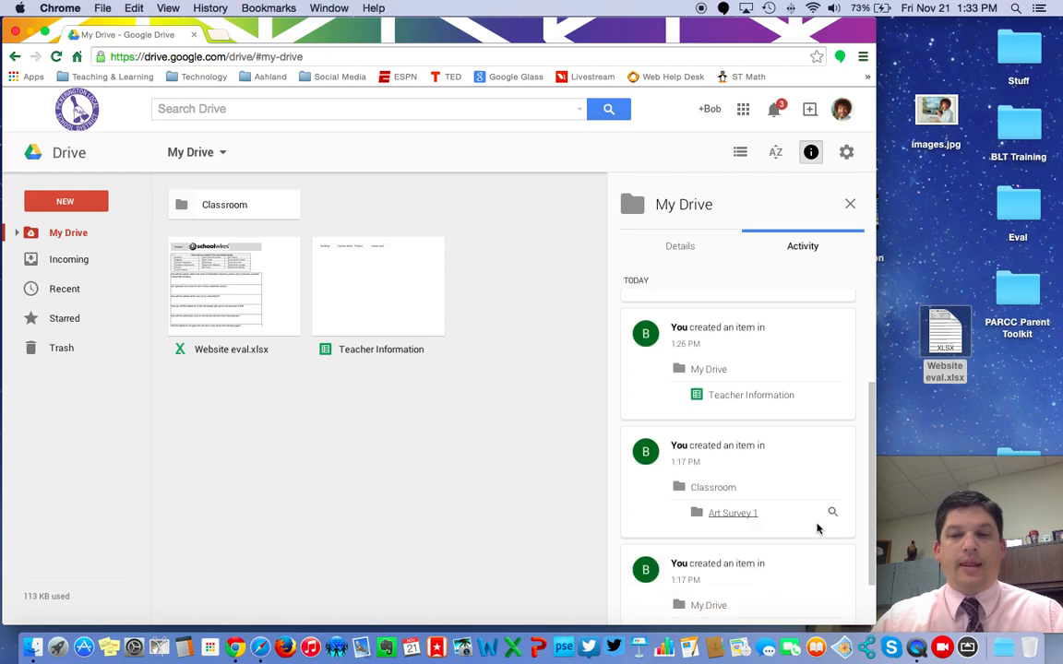
scroll(812, 521, "up", 8)
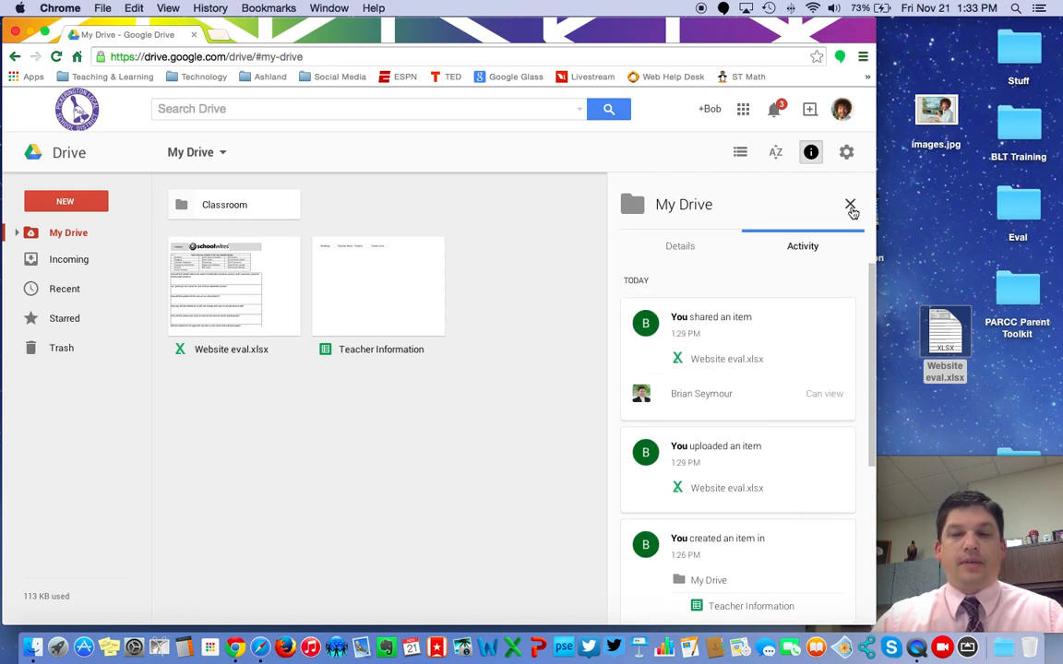
left_click(850, 204)
left_click(846, 153)
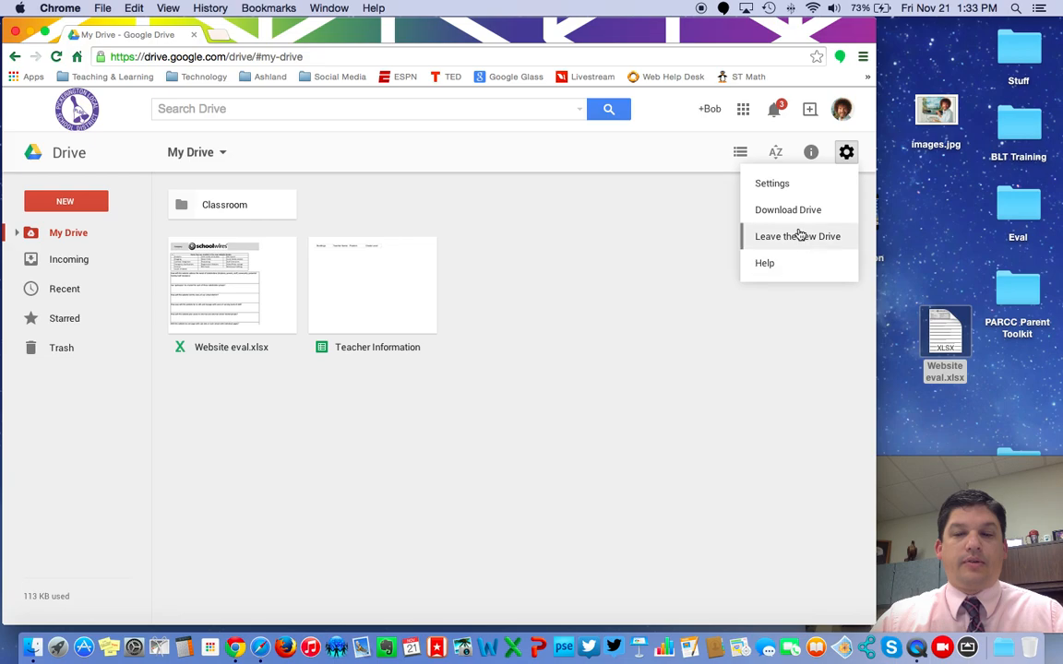
- Show the NEW menu's More submenu listing Google Forms and Google Drawings
left_click(709, 256)
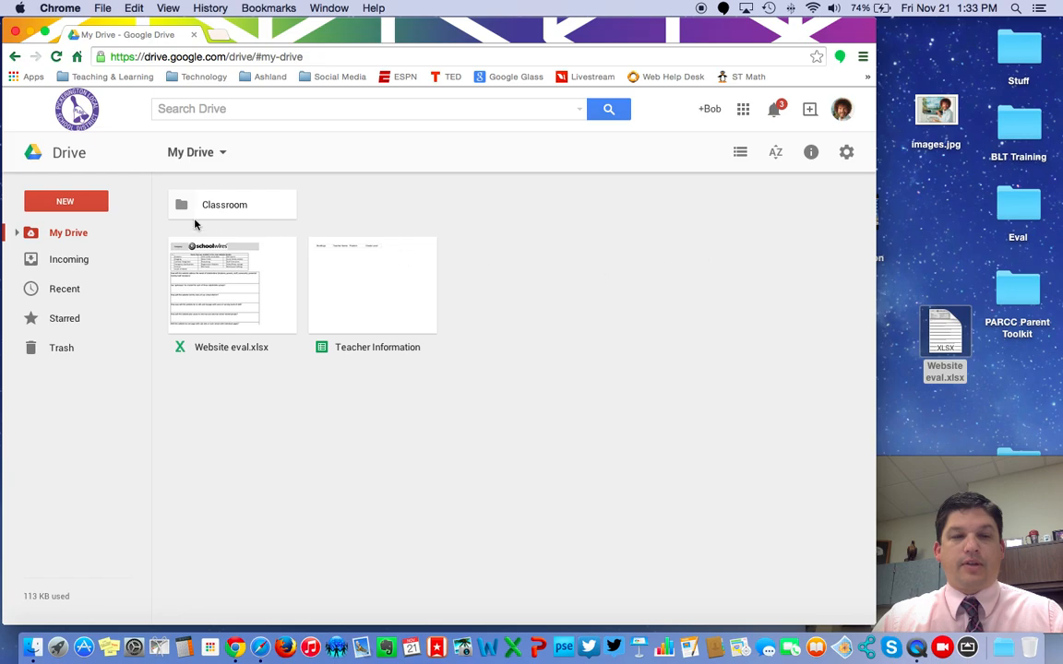
left_click(95, 206)
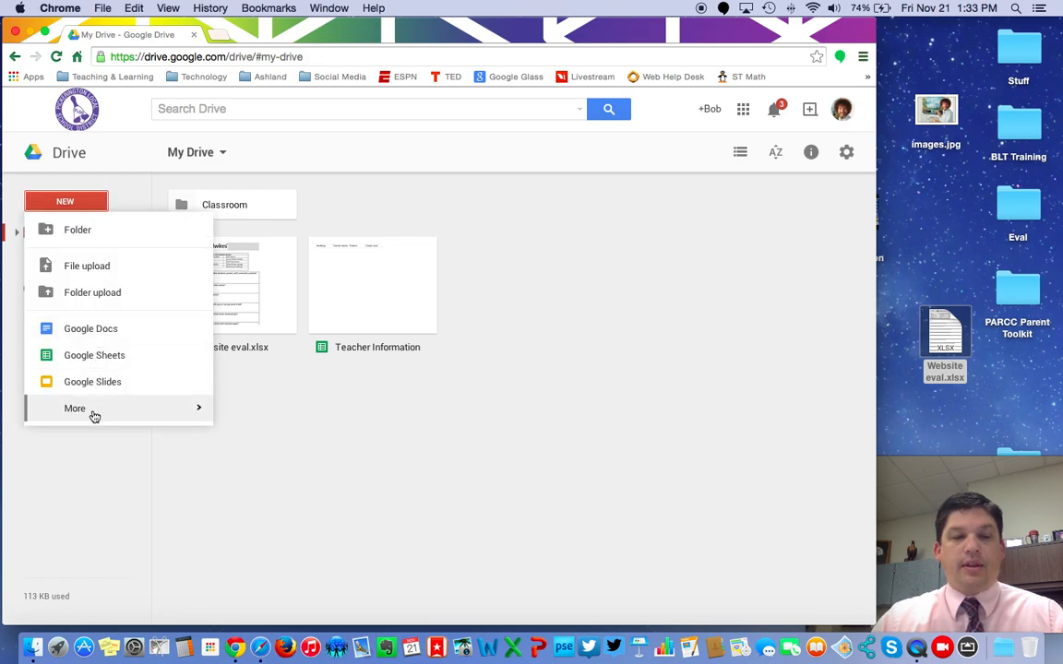
mouse_move(102, 417)
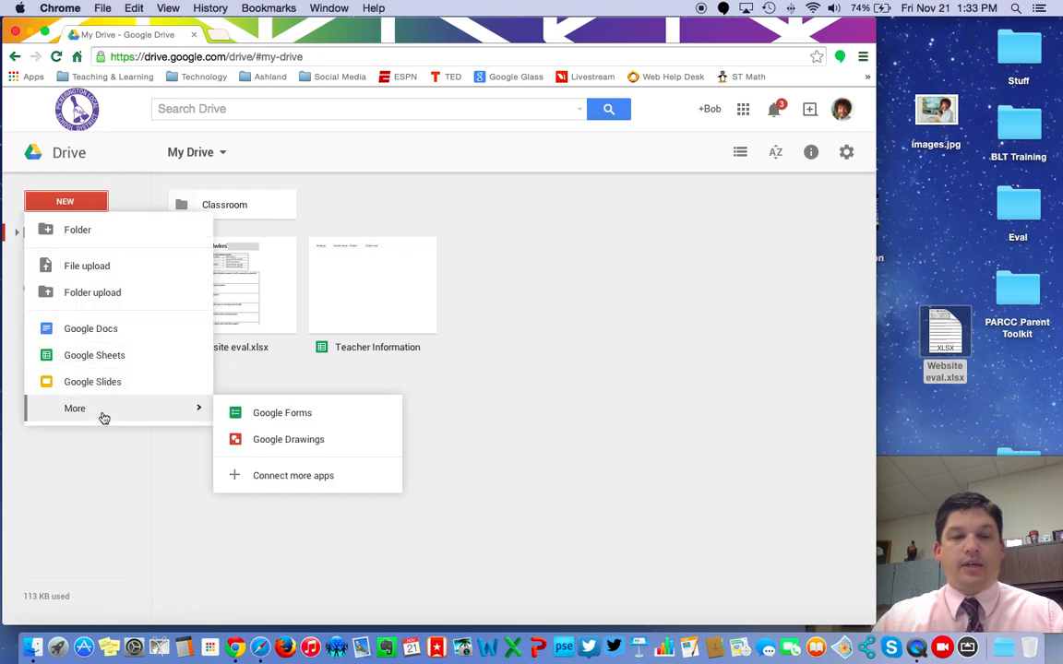